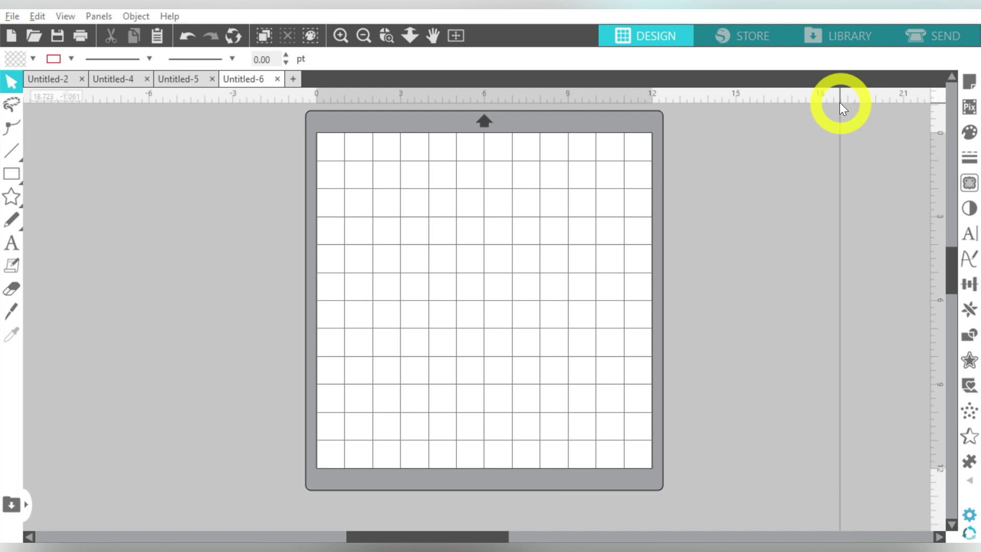
- Set the cutting machine to None in Page Setup so the mat disappears
{"action": "left_click_drag", "start_coordinate": [841, 105], "coordinate": [642, 147]}
{"action": "left_click_drag", "start_coordinate": [360, 193], "coordinate": [946, 84]}
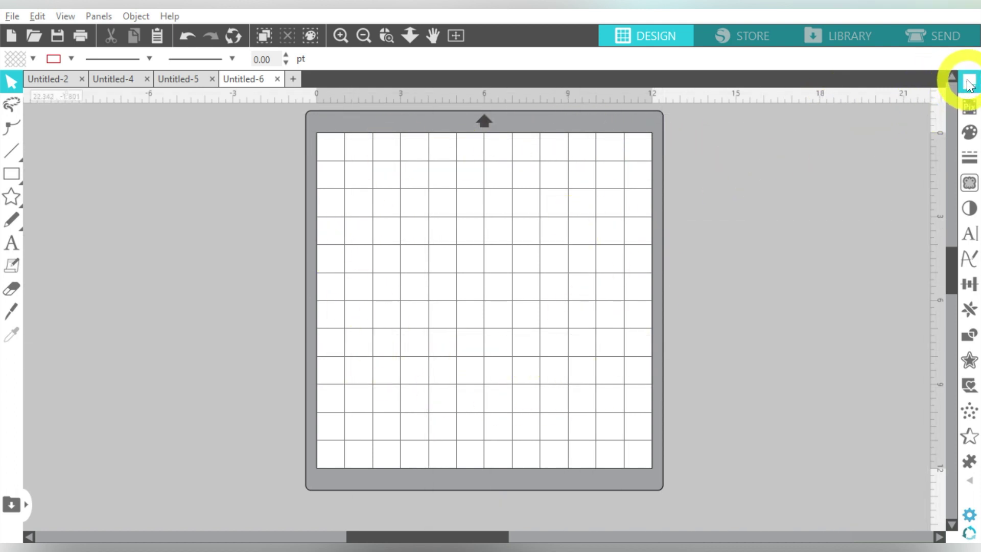
{"action": "left_click", "coordinate": [970, 83]}
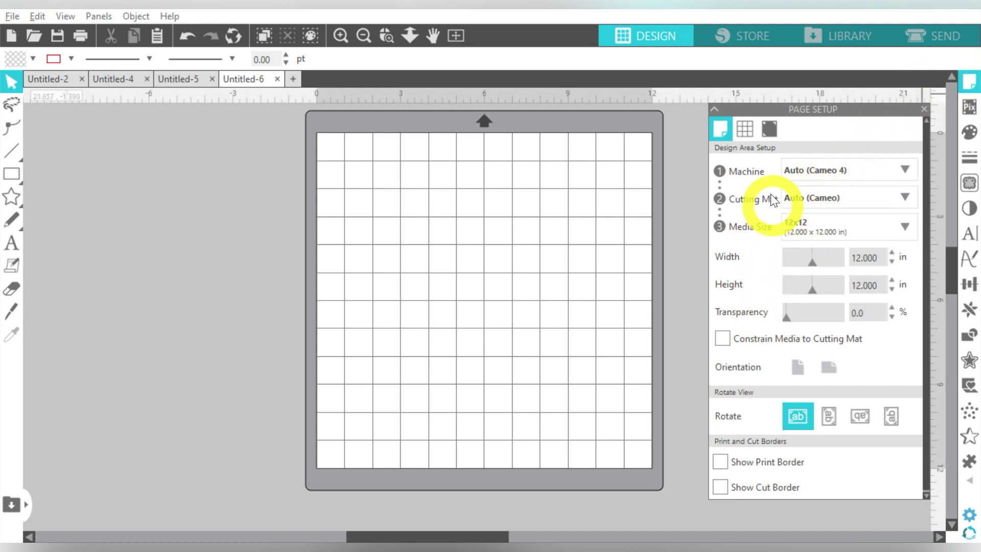
{"action": "left_click", "coordinate": [809, 169]}
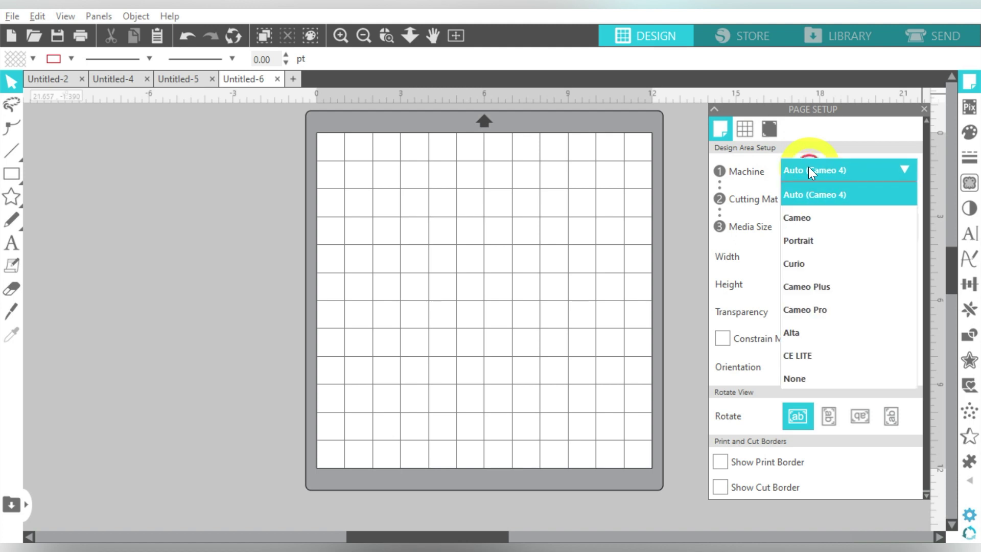
{"action": "left_click", "coordinate": [798, 376]}
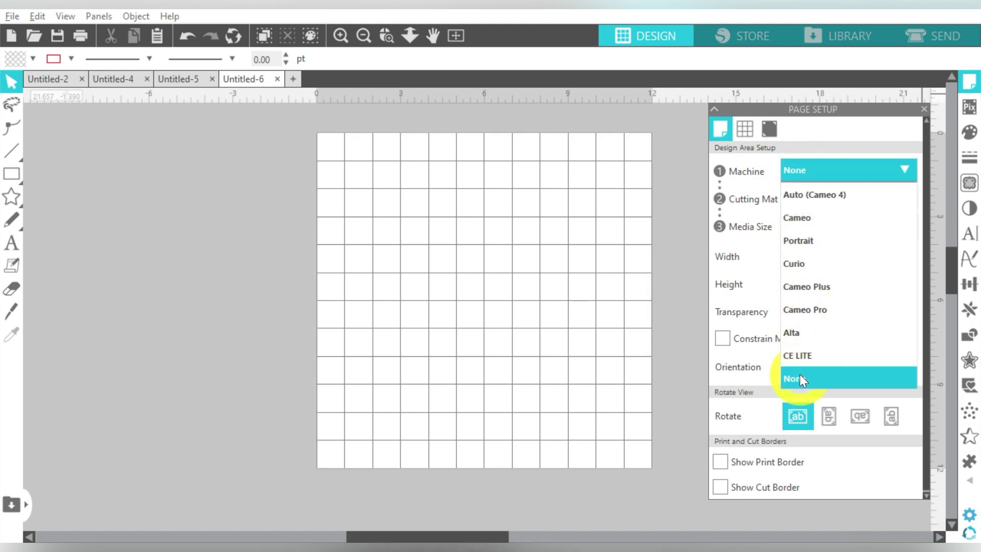
- Uncheck Show Grid in Grid Settings and close the Page Setup panel
{"action": "left_click", "coordinate": [744, 129]}
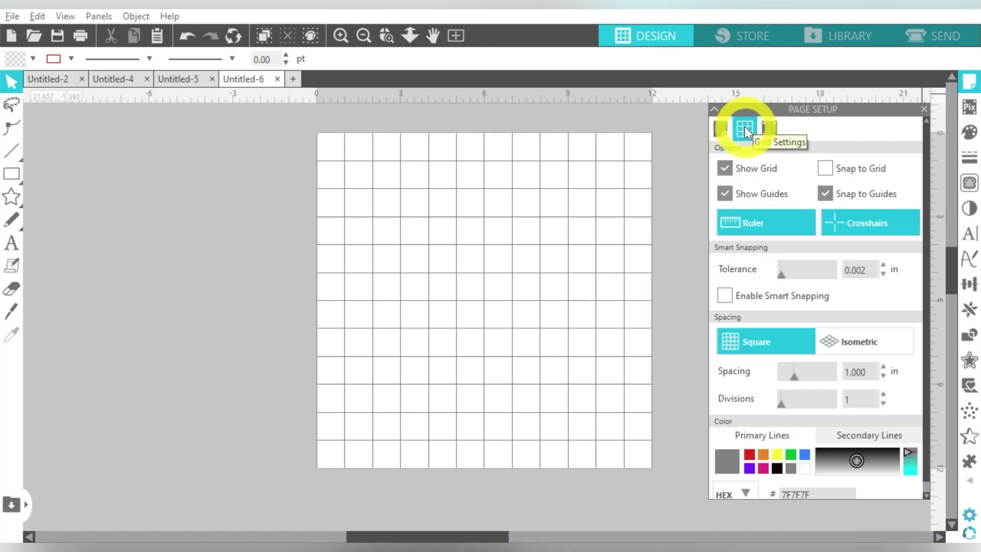
{"action": "left_click", "coordinate": [725, 169]}
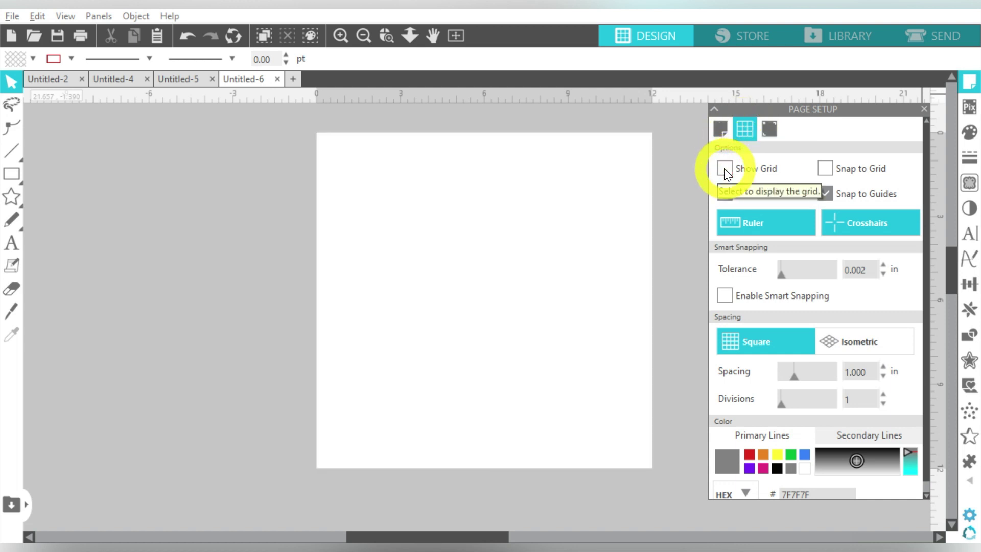
{"action": "left_click", "coordinate": [925, 109]}
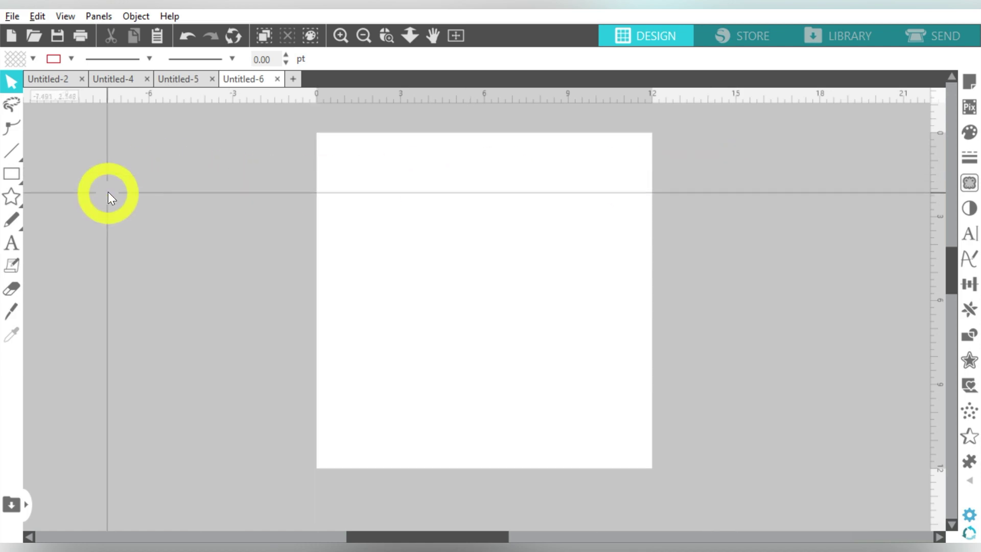
- Merge sunflower2.svg from the Downloads folder into the Untitled-6 page with File > Merge
{"action": "left_click", "coordinate": [16, 14]}
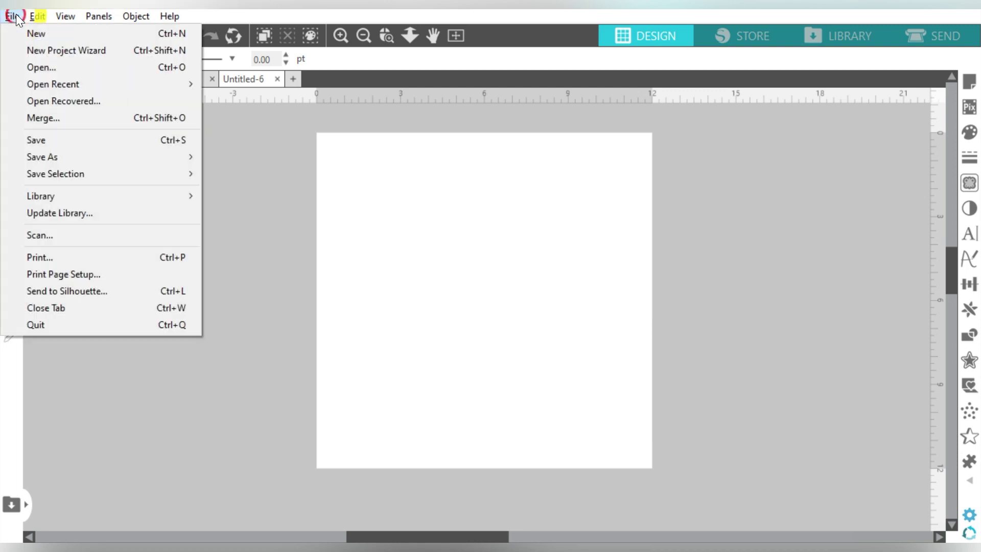
{"action": "left_click", "coordinate": [56, 118]}
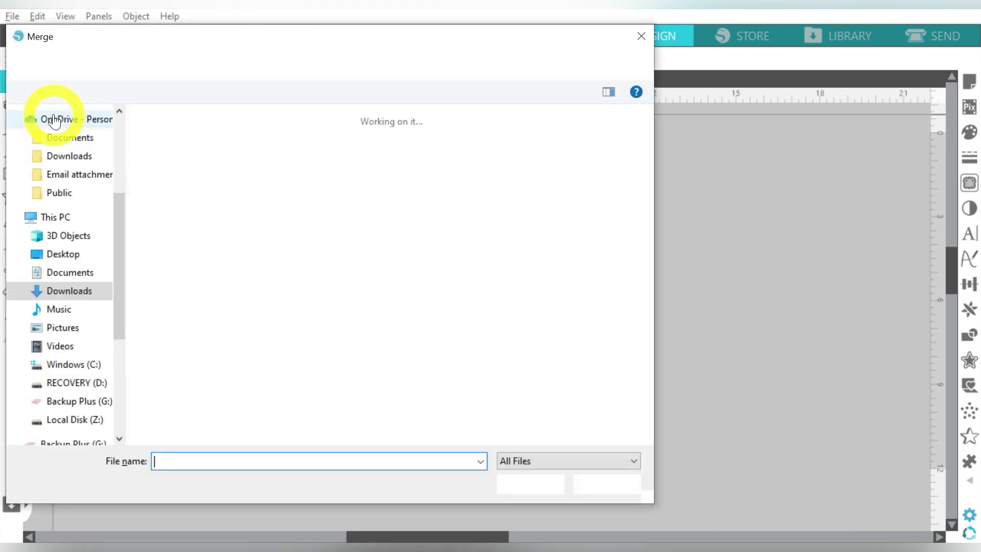
{"action": "left_click", "coordinate": [86, 292]}
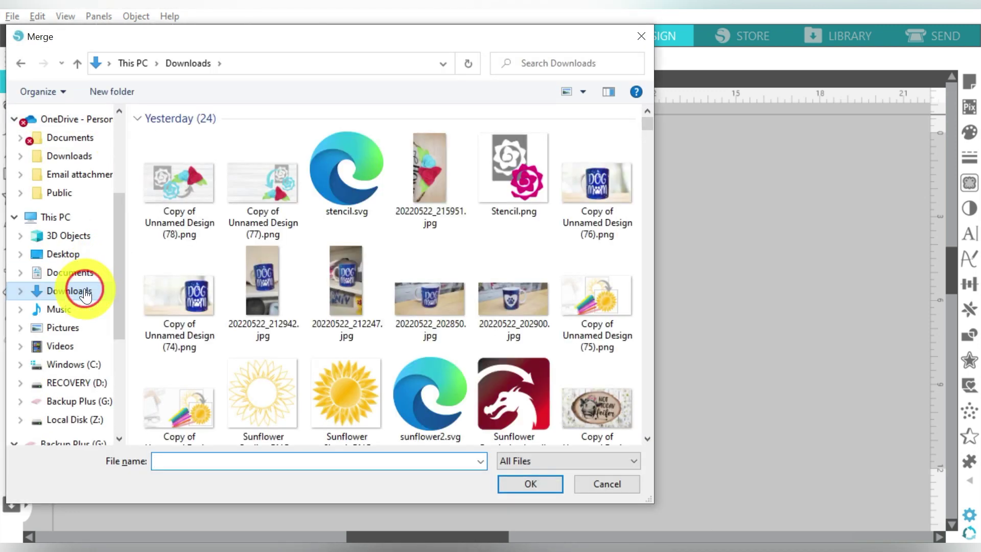
{"action": "scroll", "coordinate": [469, 256], "scroll_direction": "down", "scroll_amount": 2}
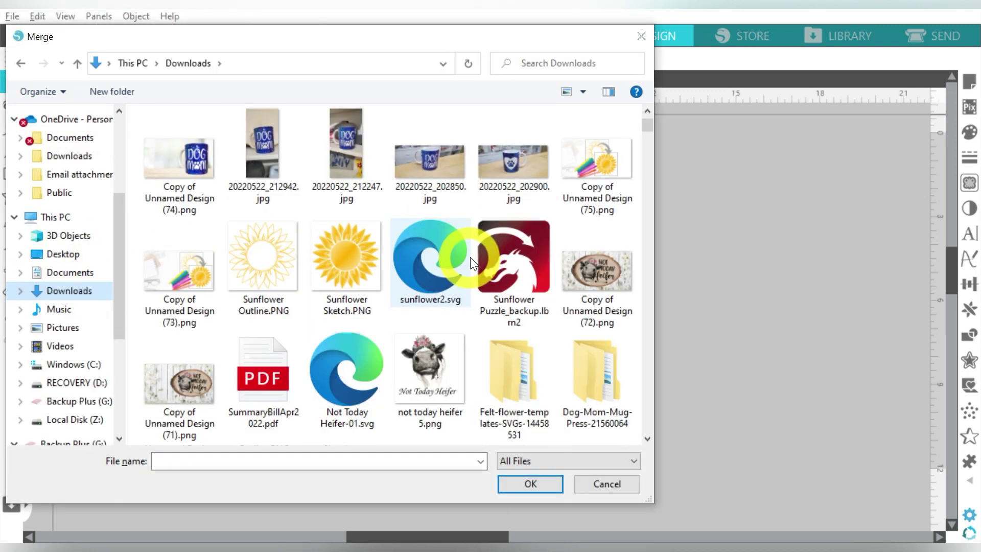
{"action": "left_click", "coordinate": [424, 251]}
{"action": "double_click", "coordinate": [424, 251]}
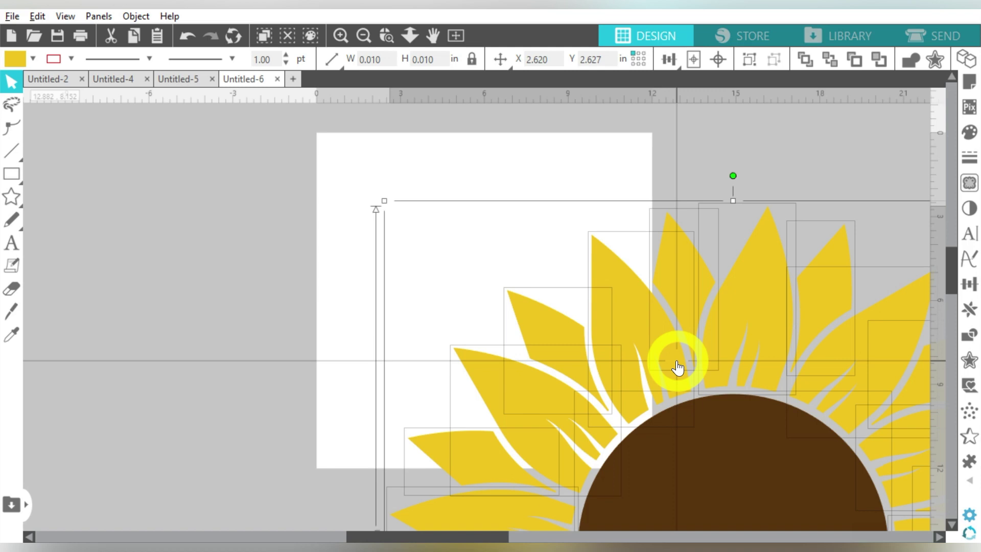
- Group the sunflower, set its width to 11.5 in, and centre it on the page
{"action": "left_click", "coordinate": [750, 60]}
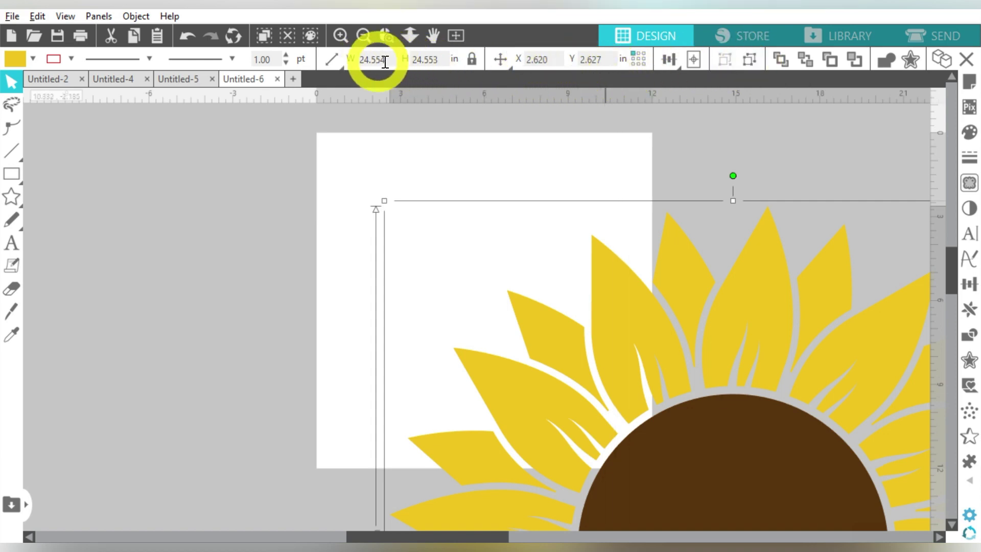
{"action": "left_click", "coordinate": [361, 60]}
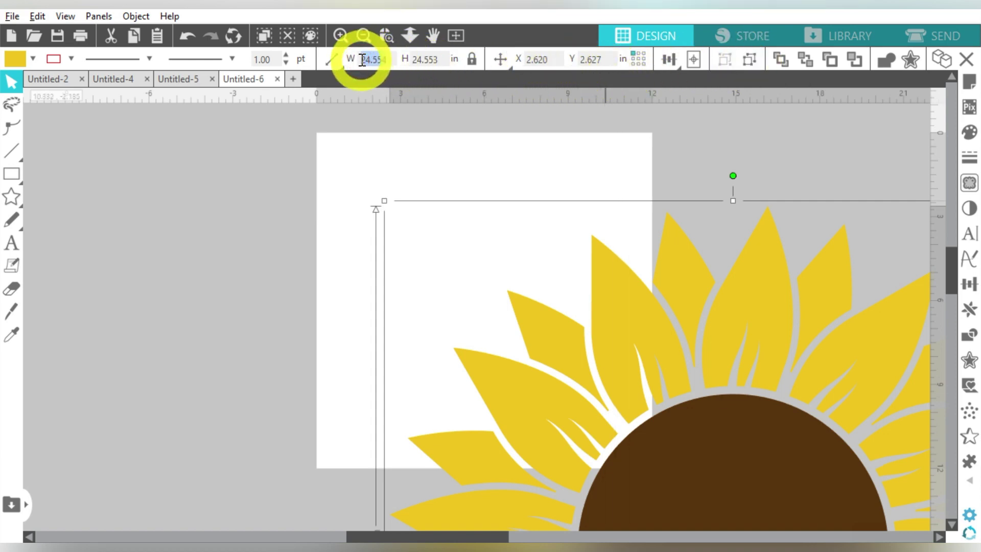
{"action": "type", "text": "11.5"}
{"action": "key", "text": "Return"}
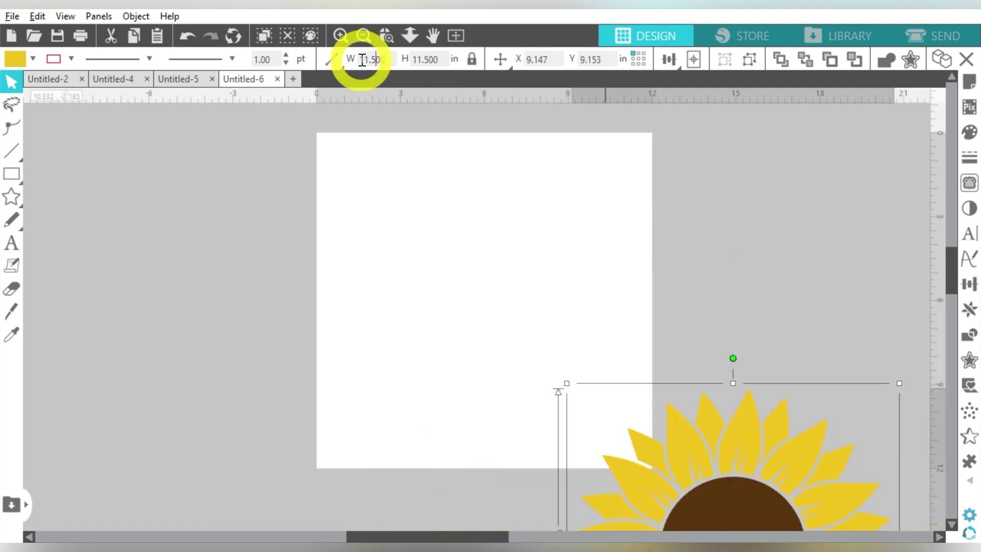
{"action": "left_click", "coordinate": [695, 67]}
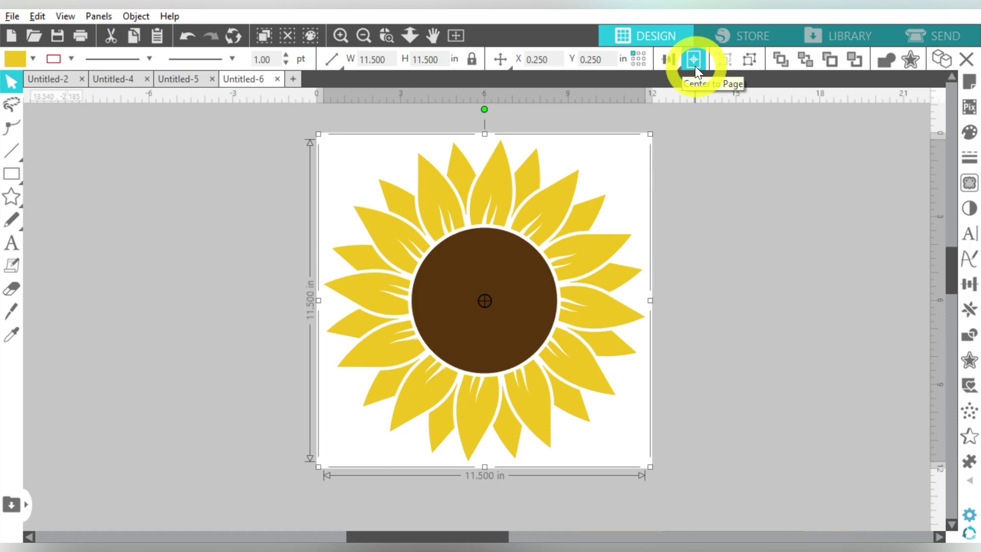
{"action": "left_click", "coordinate": [758, 224]}
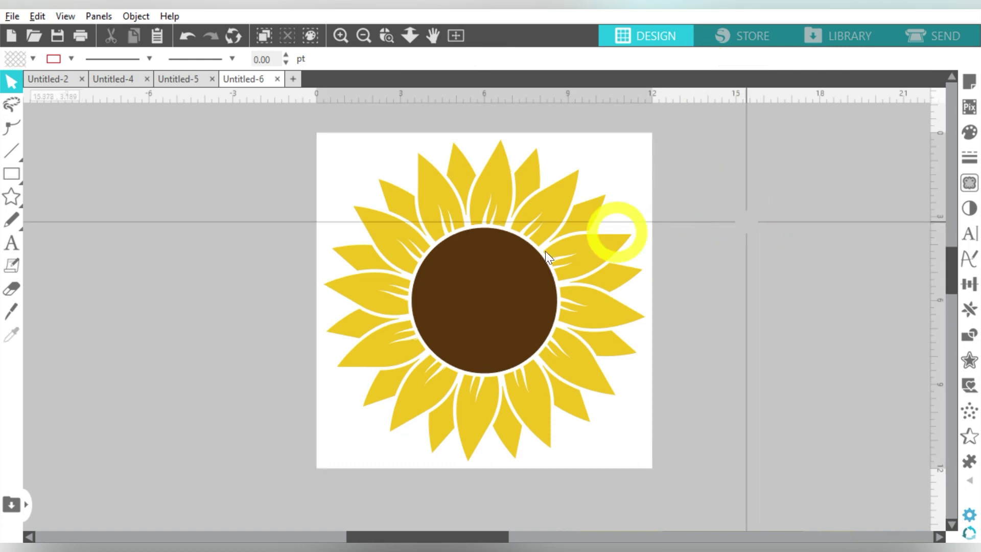
- Give the whole sunflower no fill and a red line colour, then deselect it
{"action": "left_click", "coordinate": [525, 266]}
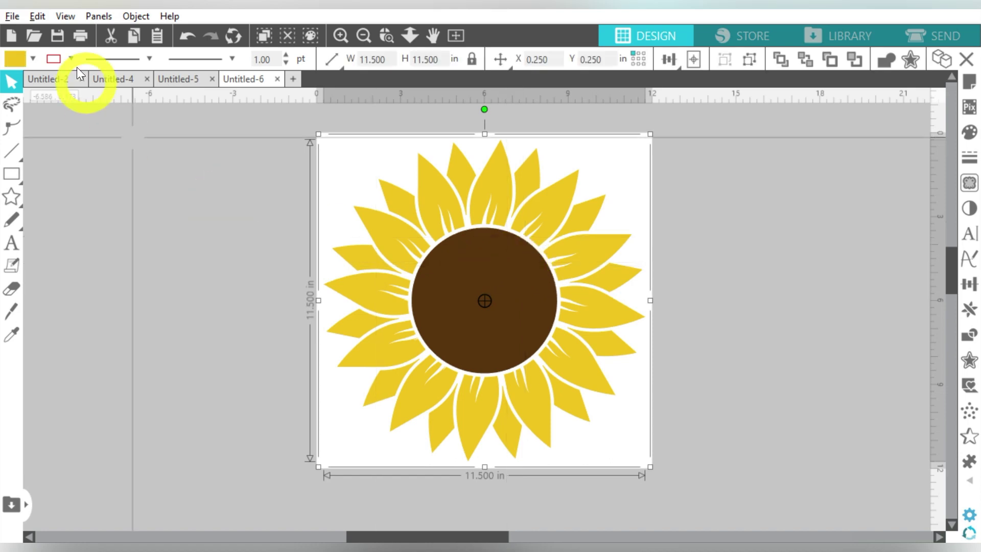
{"action": "left_click", "coordinate": [34, 57]}
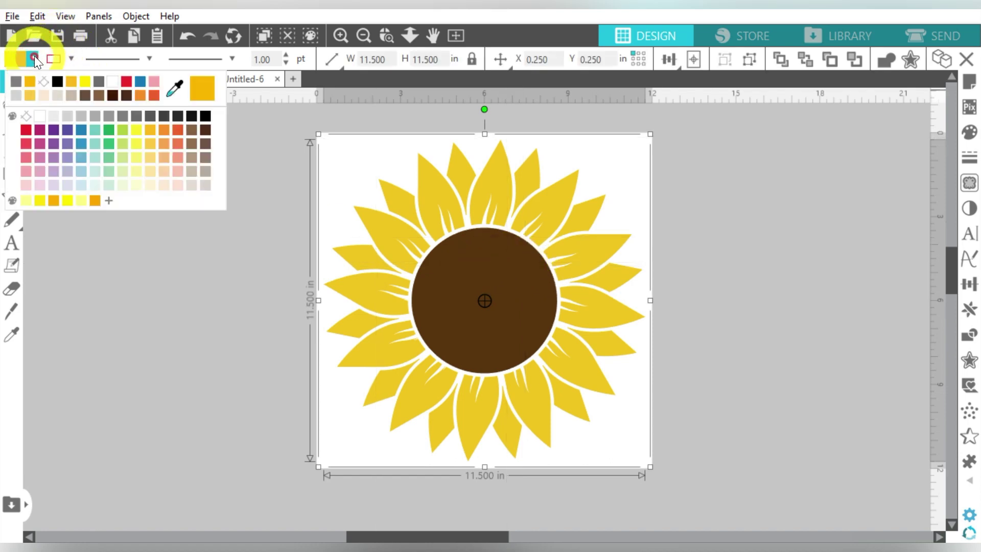
{"action": "left_click", "coordinate": [43, 83]}
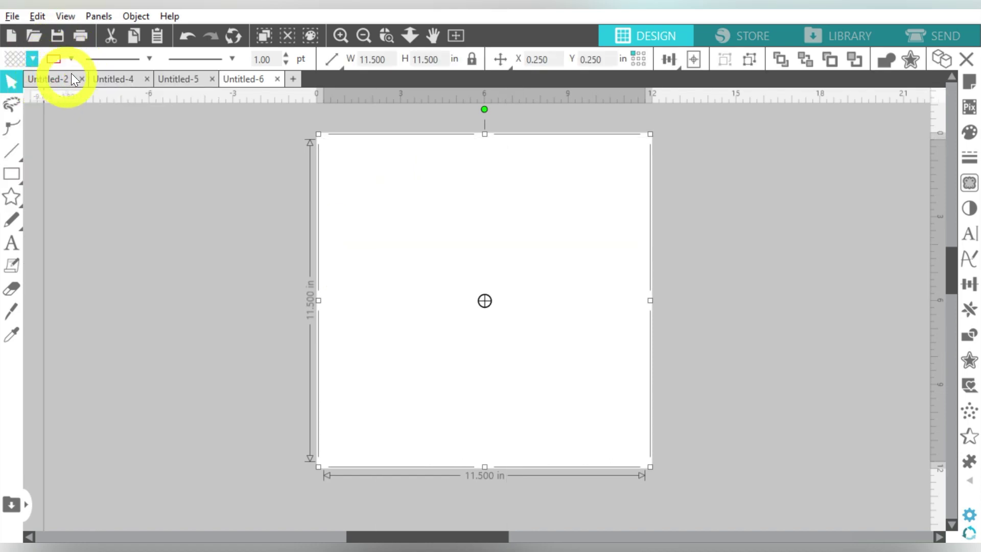
{"action": "left_click", "coordinate": [71, 59]}
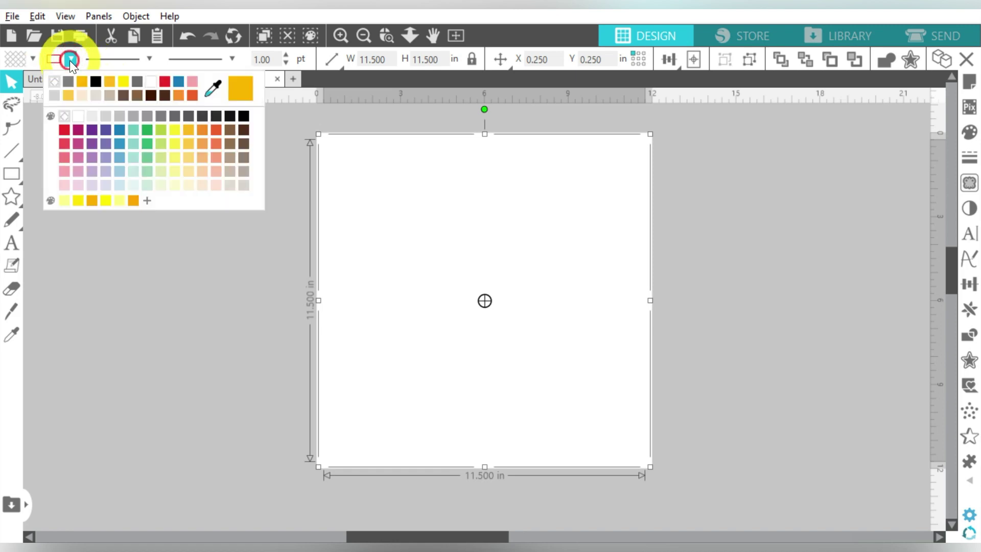
{"action": "left_click", "coordinate": [65, 128]}
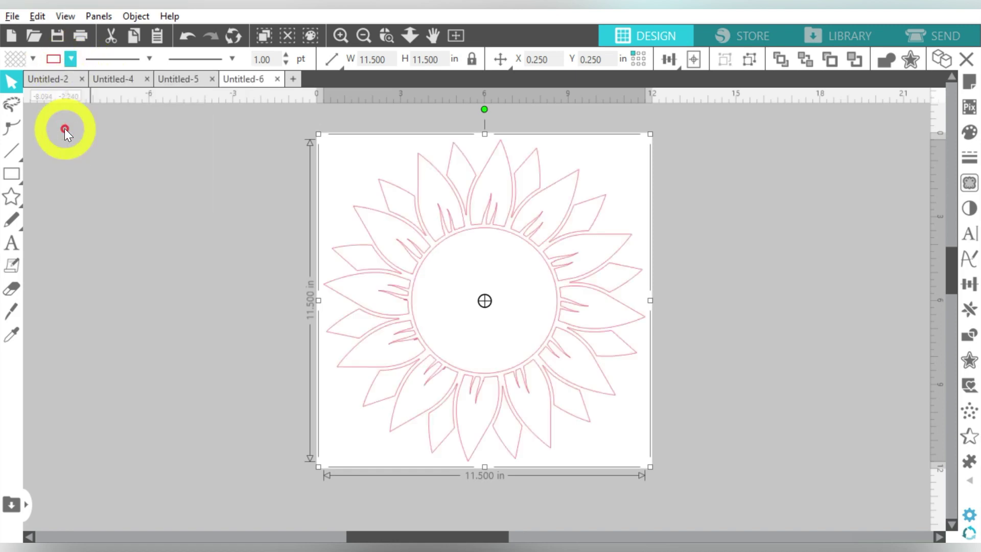
{"action": "left_click", "coordinate": [764, 167]}
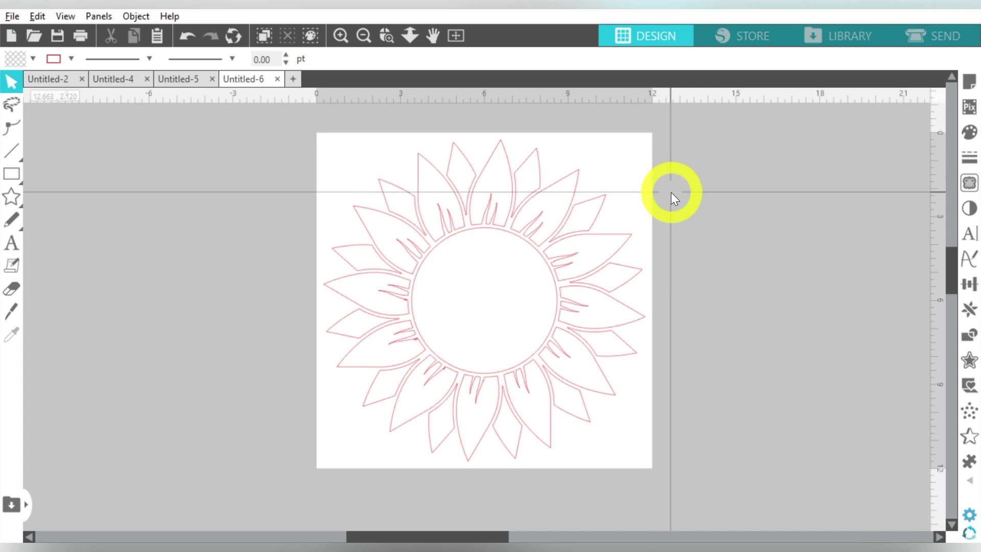
{"action": "left_click_drag", "start_coordinate": [670, 193], "coordinate": [602, 255]}
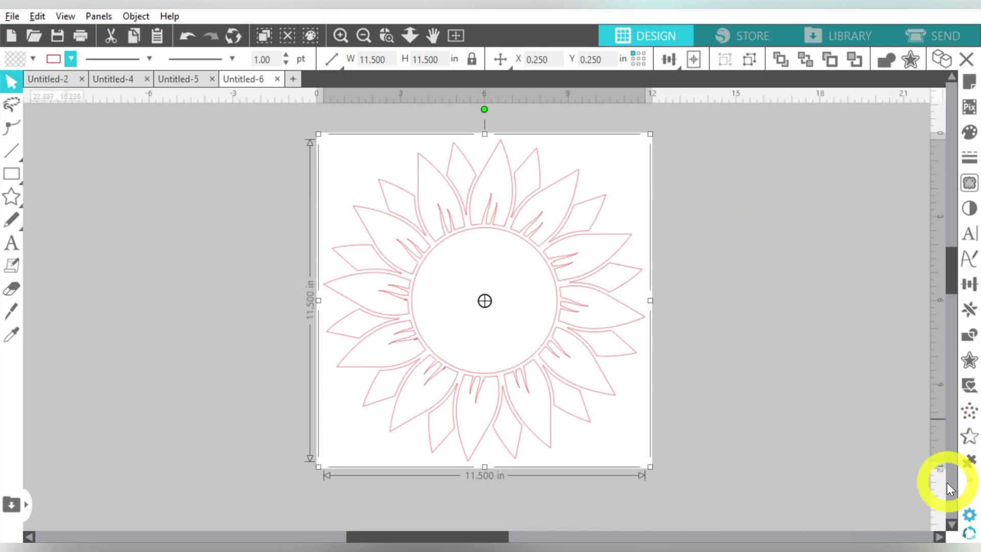
- Show the Line Effects panel and reselect the whole 11.5 in outlined sunflower
{"action": "mouse_move", "coordinate": [970, 482]}
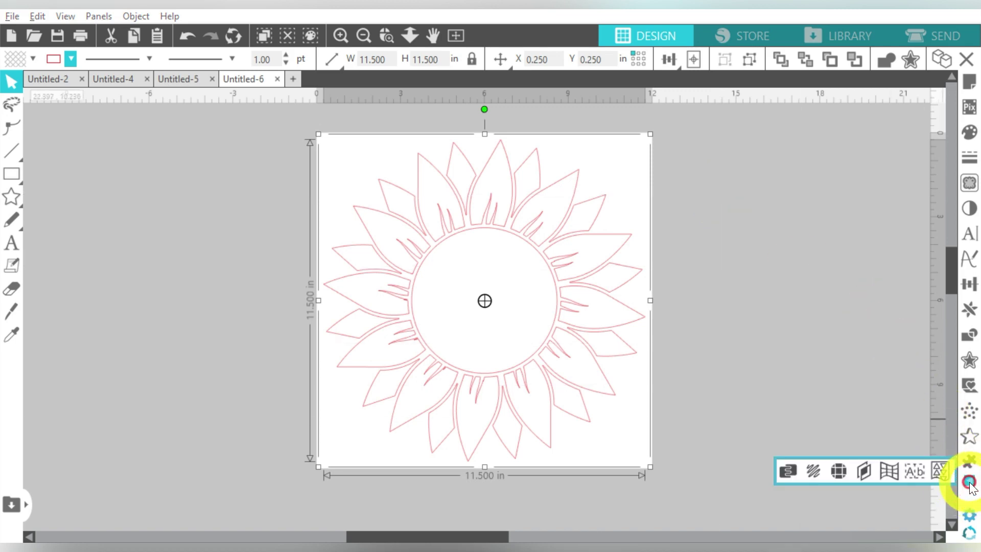
{"action": "left_click", "coordinate": [812, 471]}
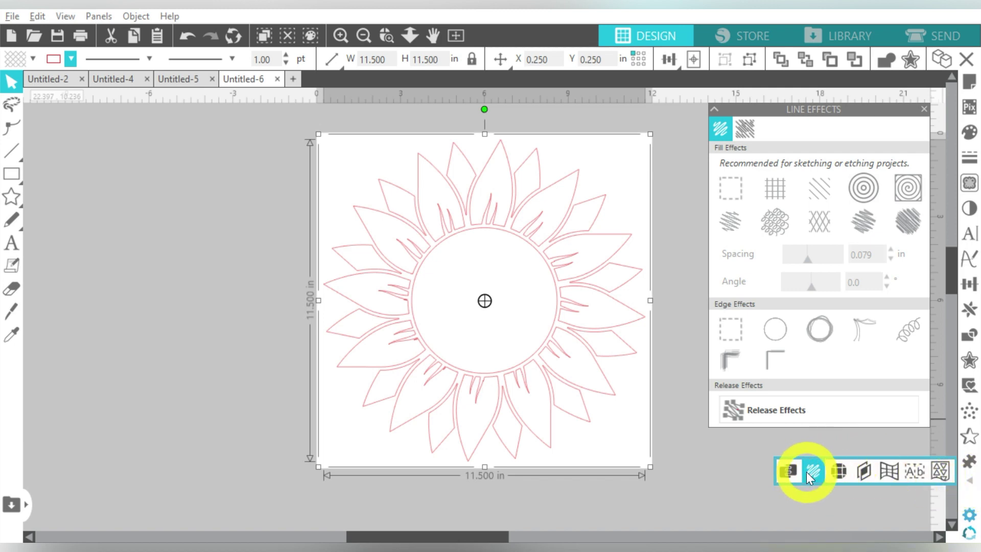
{"action": "left_click", "coordinate": [198, 218]}
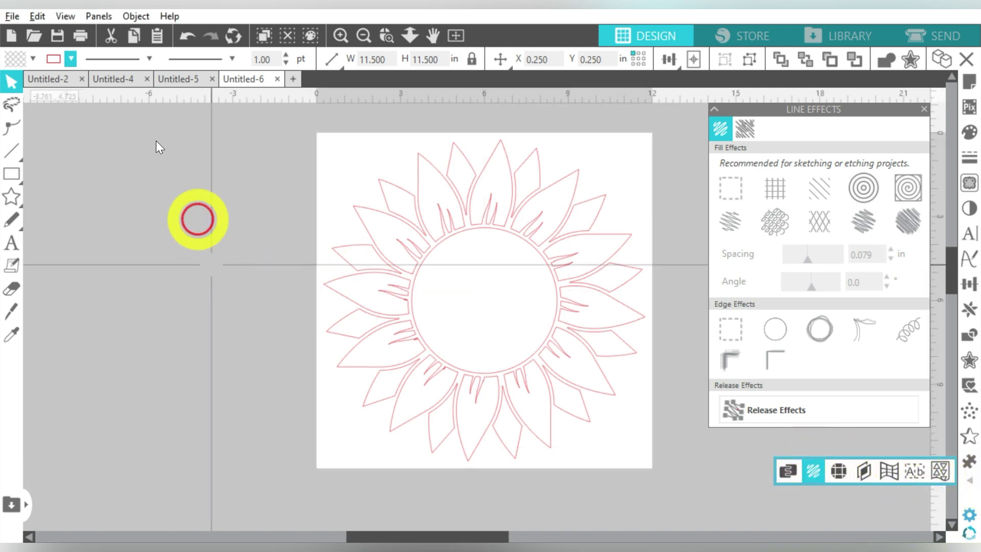
{"action": "left_click", "coordinate": [96, 17]}
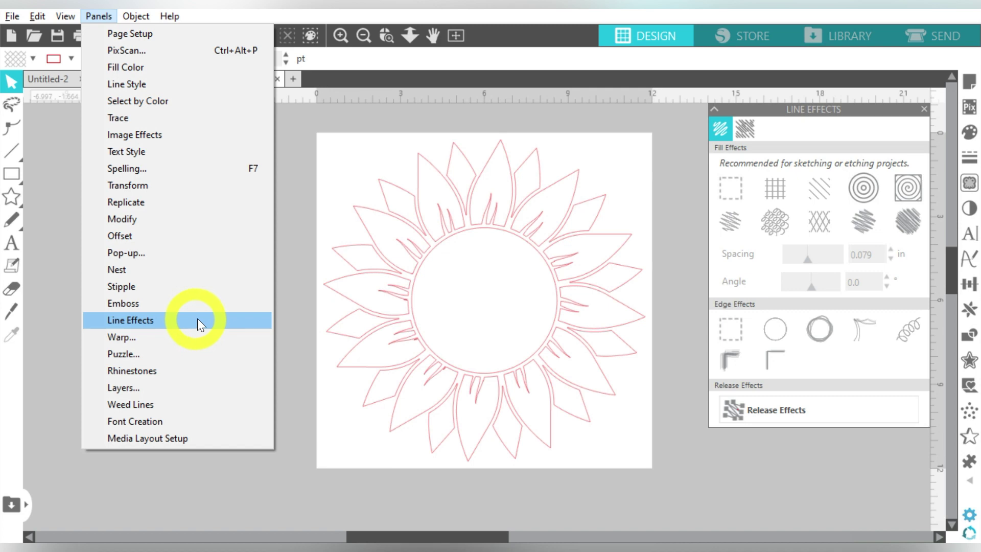
{"action": "left_click", "coordinate": [739, 487]}
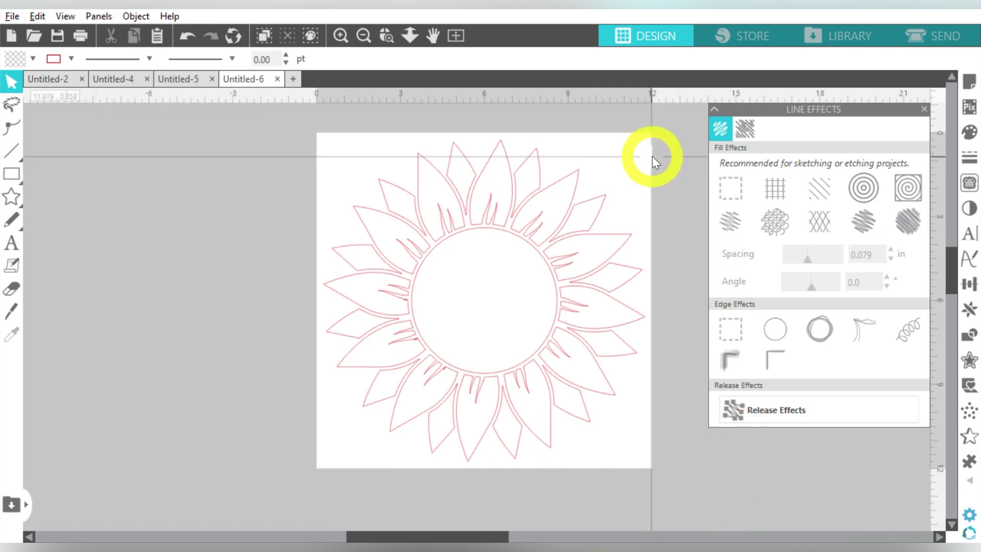
{"action": "left_click", "coordinate": [616, 176]}
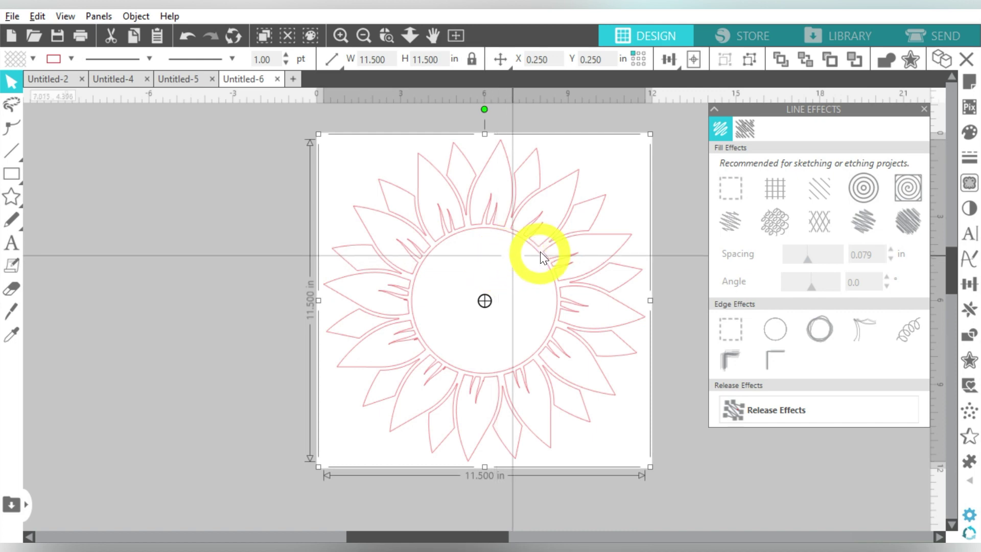
- Preview the grid, concentric, crosshatch, loop, sketch and charcoal fills, then settle on straight stripes
{"action": "left_click", "coordinate": [777, 187]}
{"action": "left_click", "coordinate": [908, 188]}
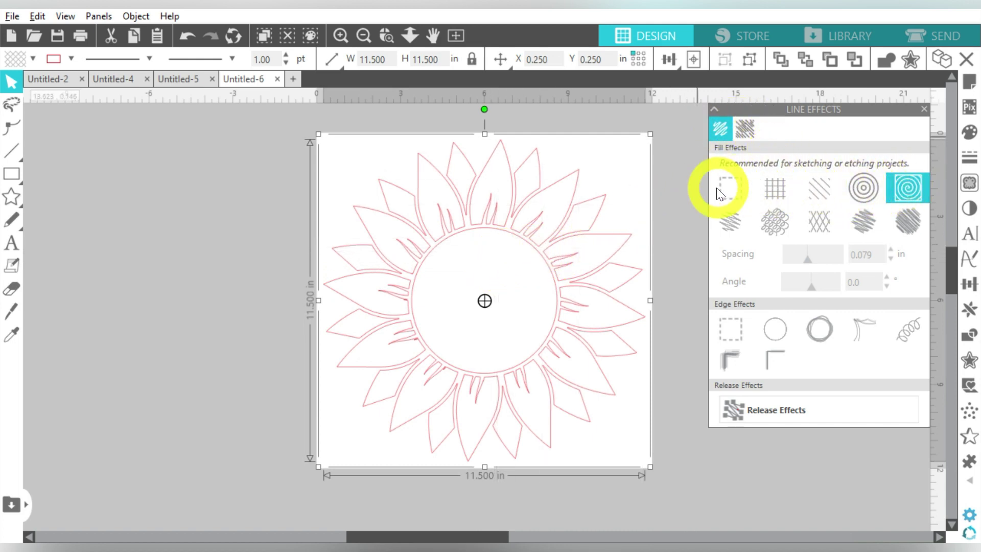
{"action": "left_click", "coordinate": [731, 188]}
{"action": "left_click", "coordinate": [772, 188]}
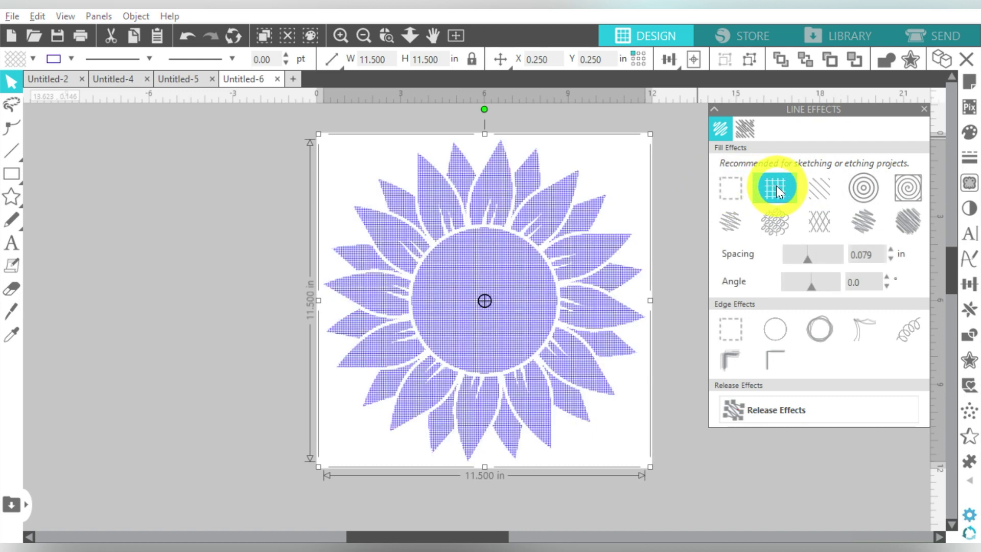
{"action": "left_click", "coordinate": [821, 189]}
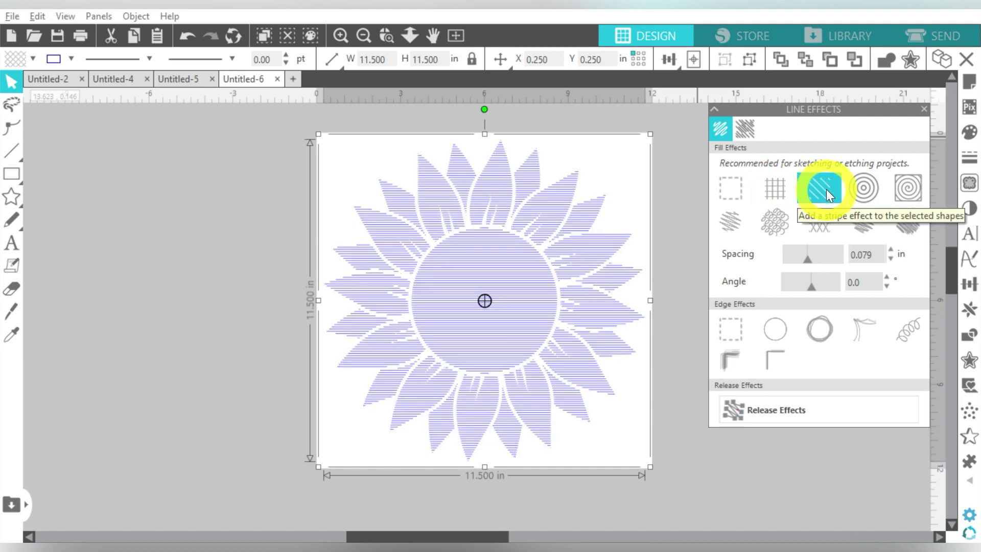
{"action": "left_click", "coordinate": [862, 193]}
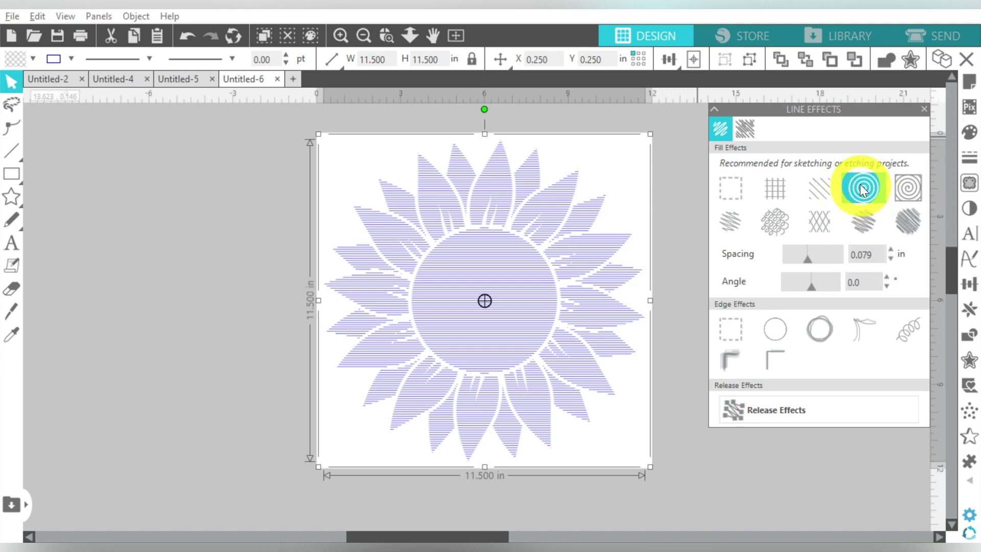
{"action": "left_click", "coordinate": [805, 221]}
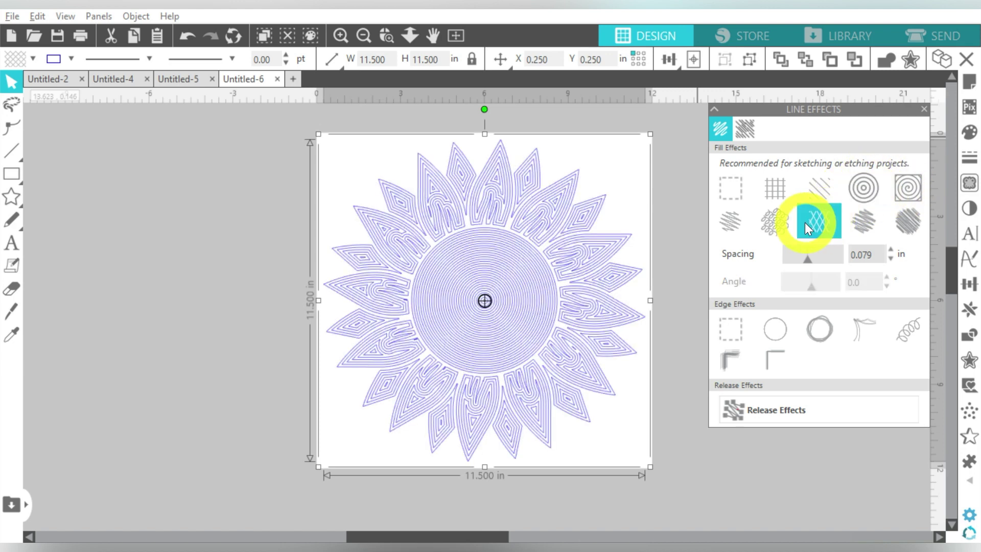
{"action": "left_click", "coordinate": [780, 223]}
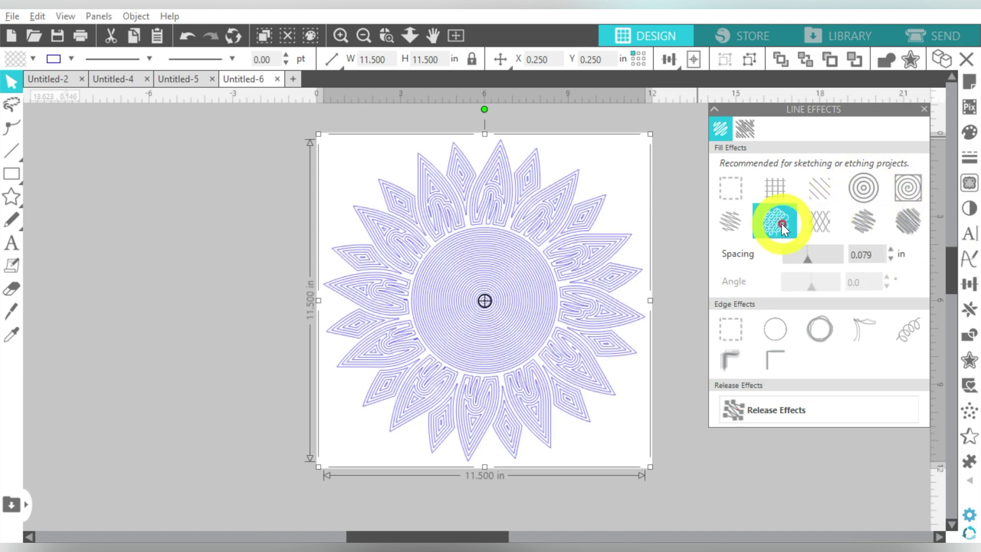
{"action": "left_click", "coordinate": [730, 223]}
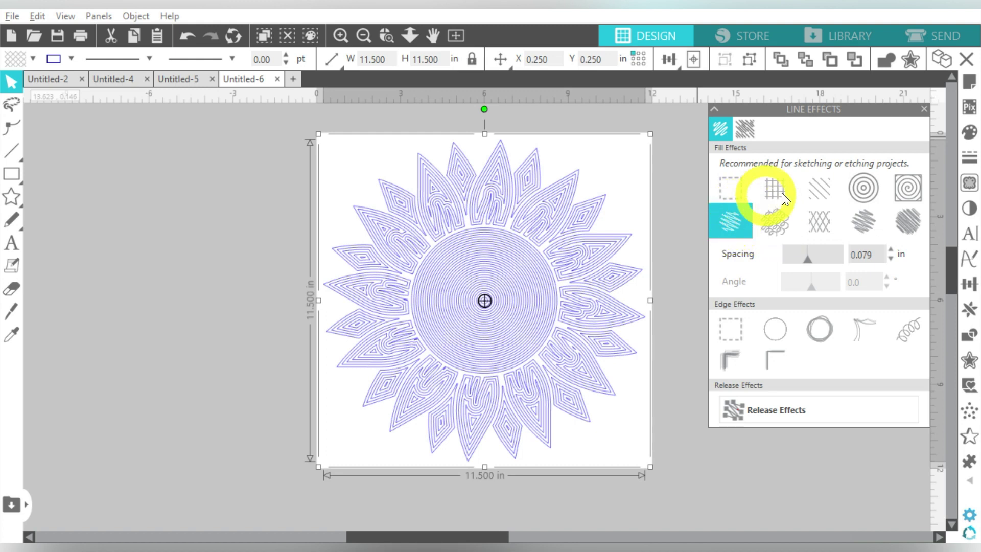
{"action": "left_click", "coordinate": [904, 217]}
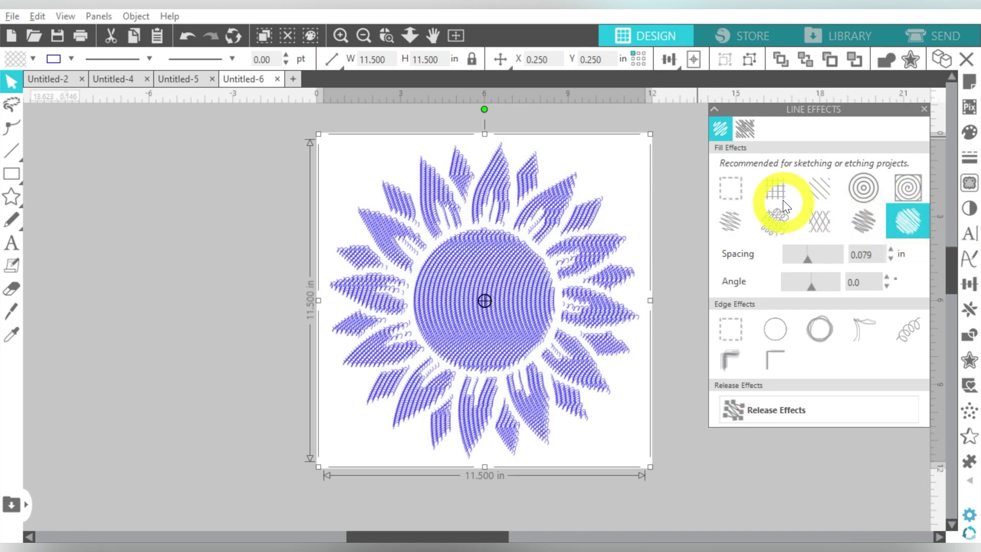
{"action": "left_click", "coordinate": [818, 189]}
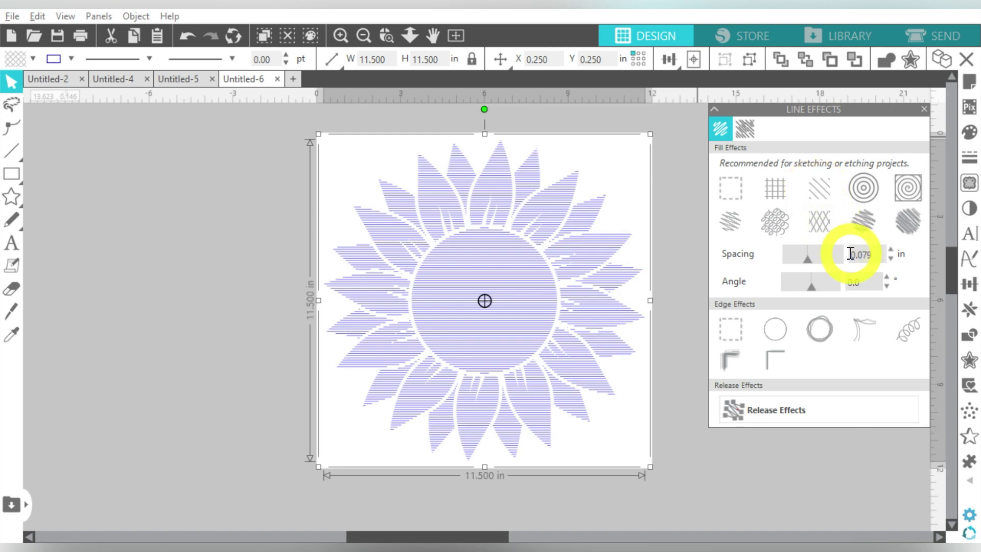
- Set the stripe spacing to 0.005 in and zoom into the flower centre to inspect the lines
{"action": "left_click_drag", "start_coordinate": [810, 258], "coordinate": [781, 256]}
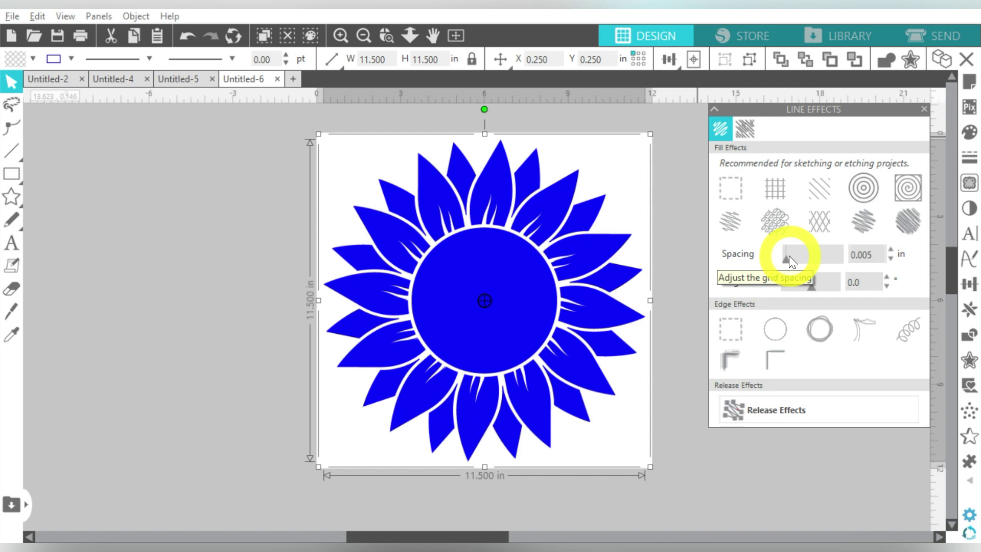
{"action": "left_click", "coordinate": [340, 35]}
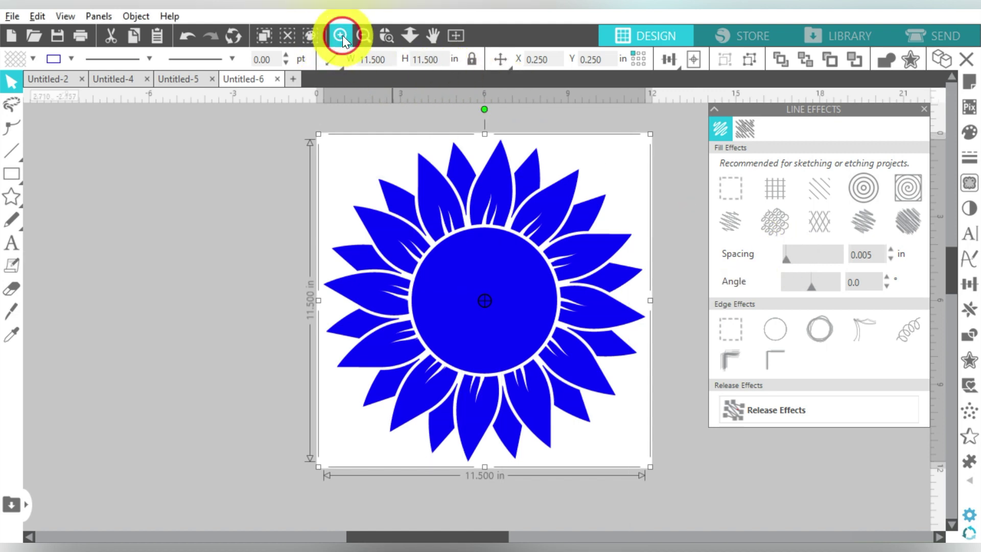
{"action": "left_click", "coordinate": [341, 36]}
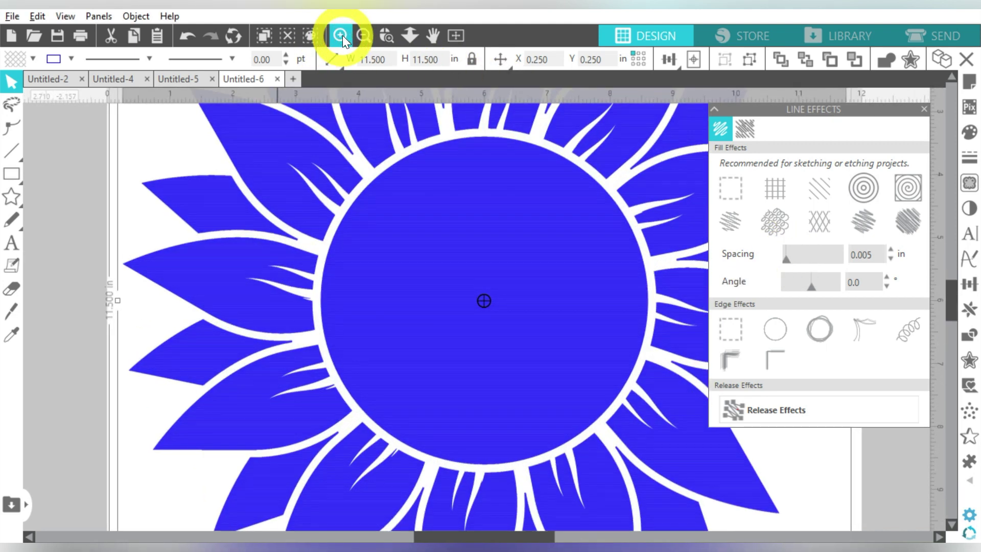
{"action": "left_click", "coordinate": [342, 35]}
{"action": "left_click", "coordinate": [342, 35]}
{"action": "left_click", "coordinate": [342, 35]}
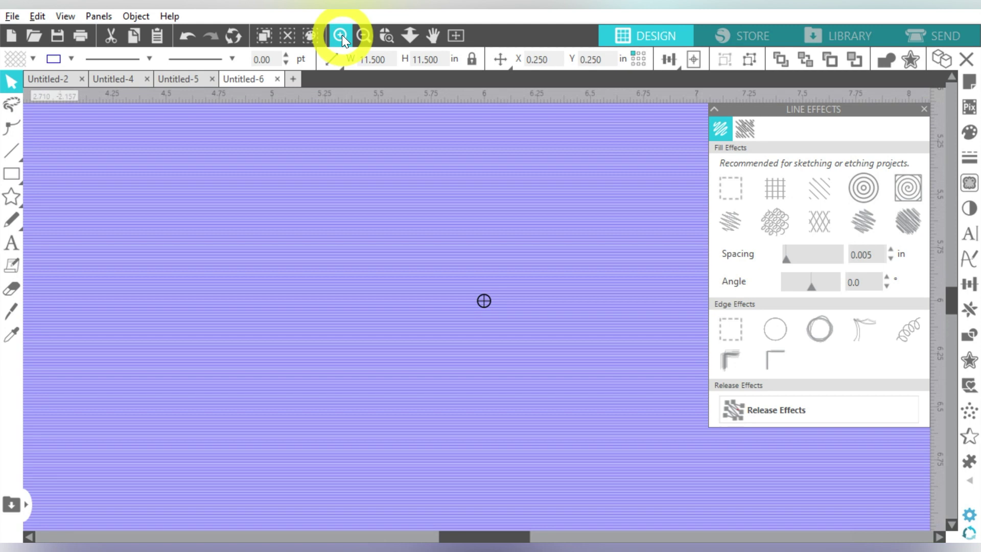
{"action": "left_click", "coordinate": [342, 34]}
- Zoom back out until the whole sunflower page is visible
{"action": "left_click", "coordinate": [363, 34]}
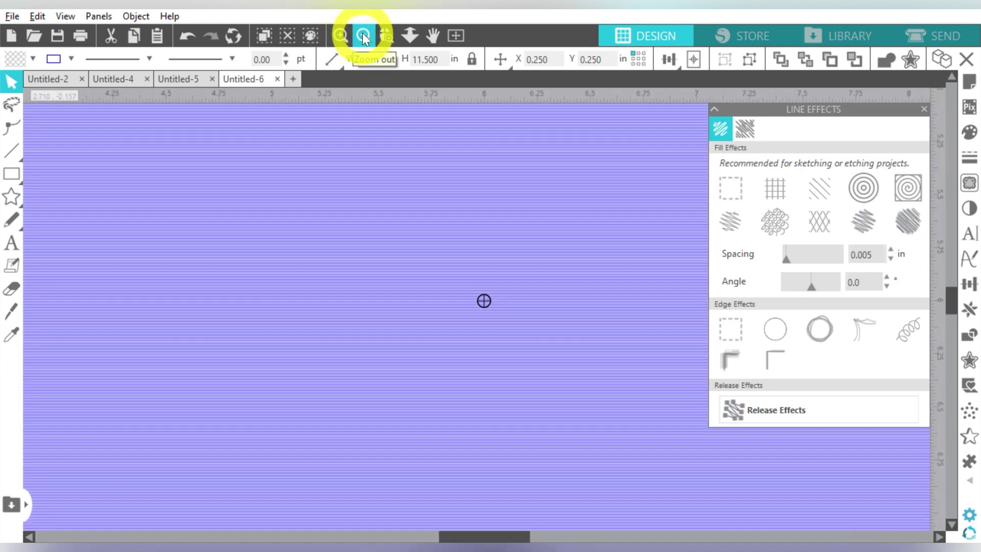
{"action": "left_click", "coordinate": [361, 34]}
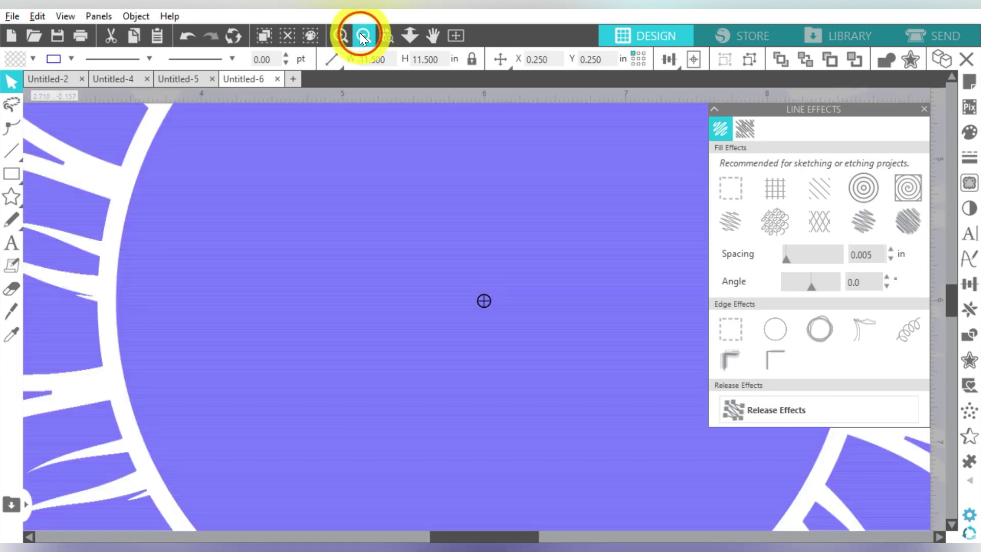
{"action": "left_click", "coordinate": [359, 34]}
{"action": "left_click", "coordinate": [357, 34]}
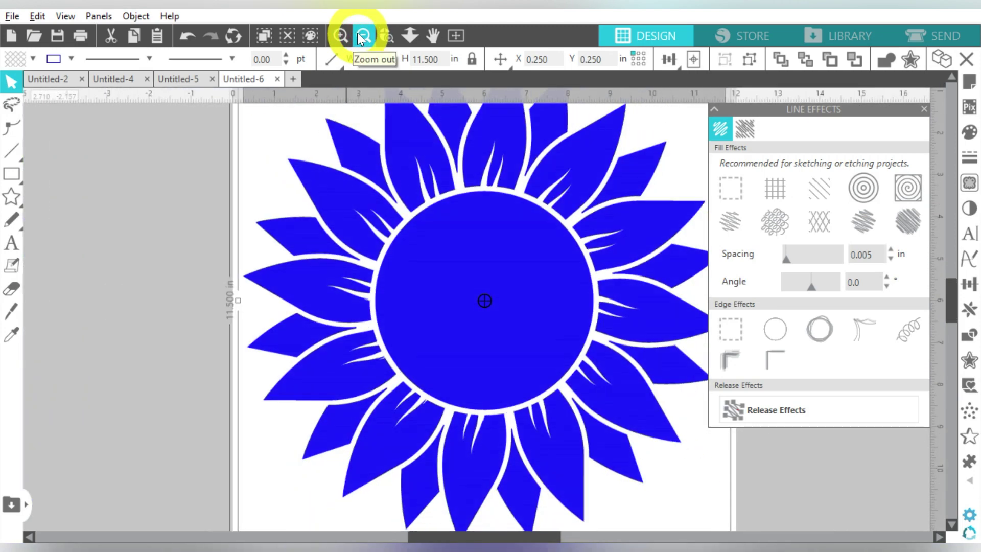
{"action": "left_click", "coordinate": [362, 34]}
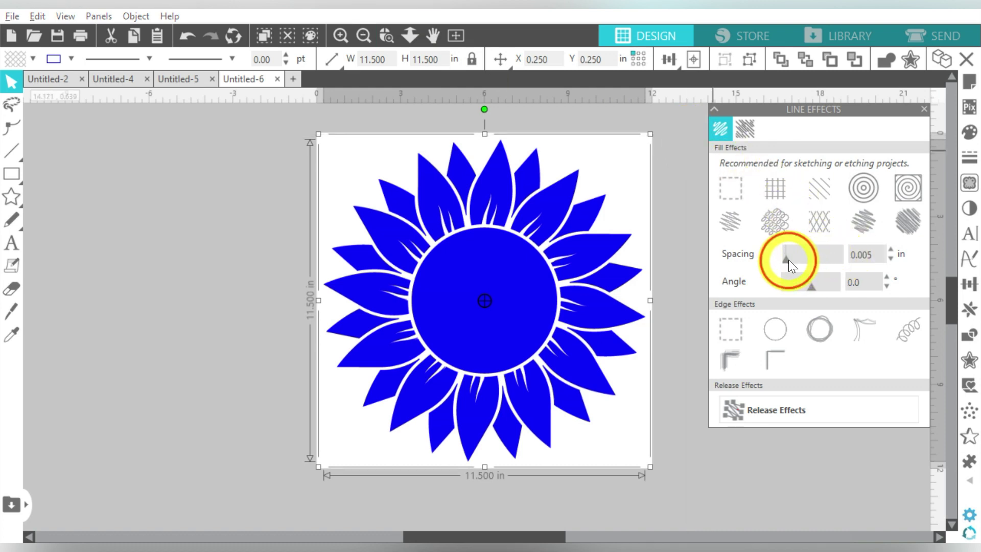
- Set the stripe spacing to 0.050 in and the fill angle to 45°
{"action": "left_click_drag", "start_coordinate": [789, 260], "coordinate": [795, 260]}
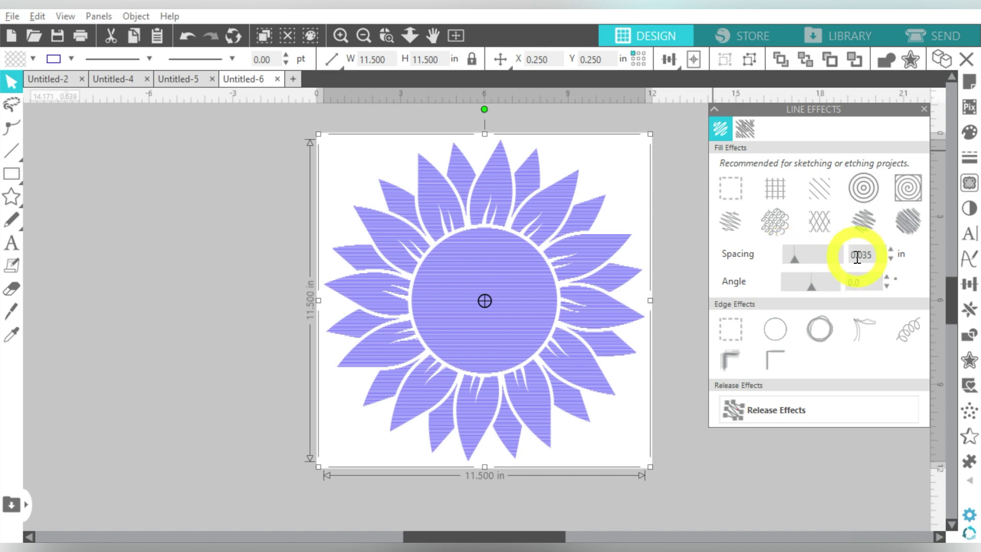
{"action": "left_click", "coordinate": [883, 252]}
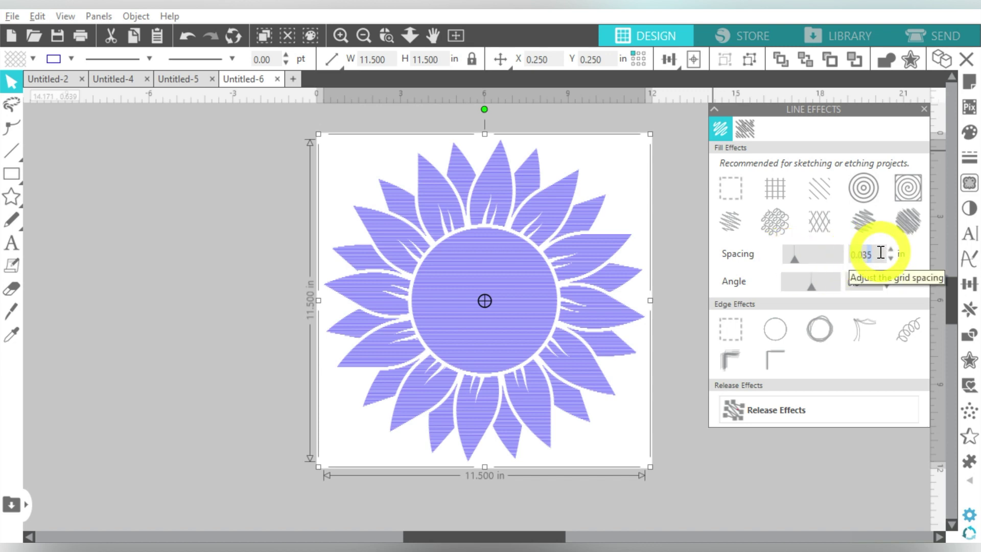
{"action": "key", "text": "BackSpace"}
{"action": "key", "text": "BackSpace"}
{"action": "type", "text": "5"}
{"action": "key", "text": "Return"}
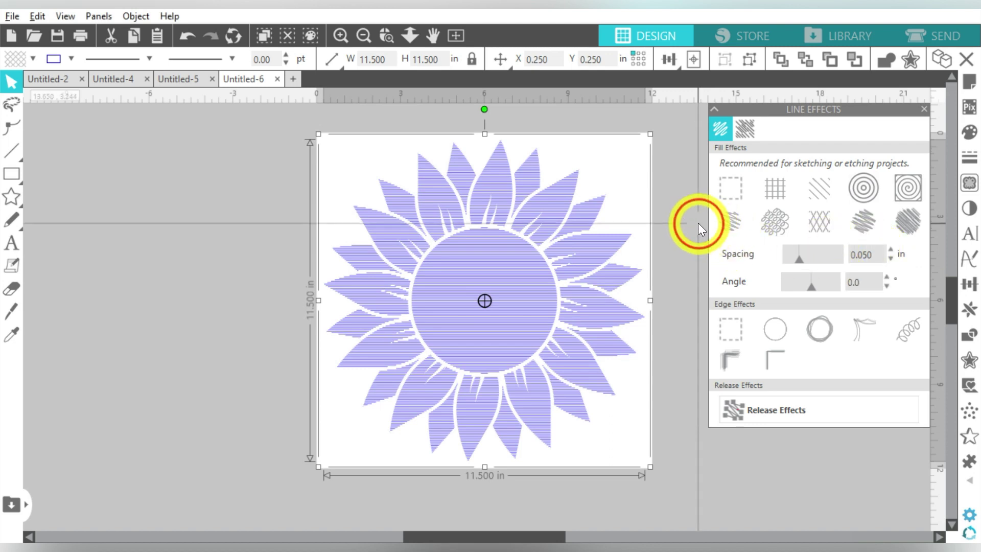
{"action": "left_click", "coordinate": [578, 246]}
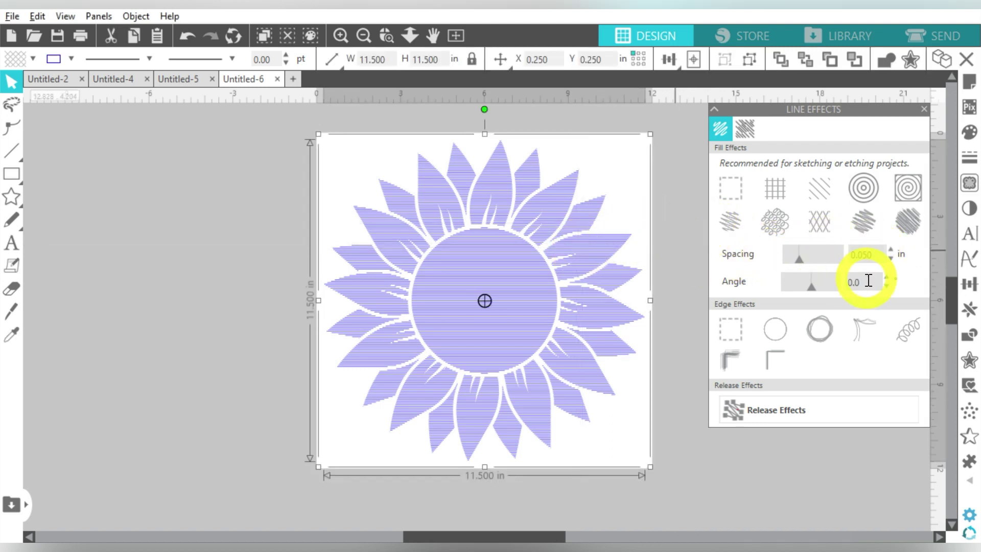
{"action": "left_click", "coordinate": [830, 282]}
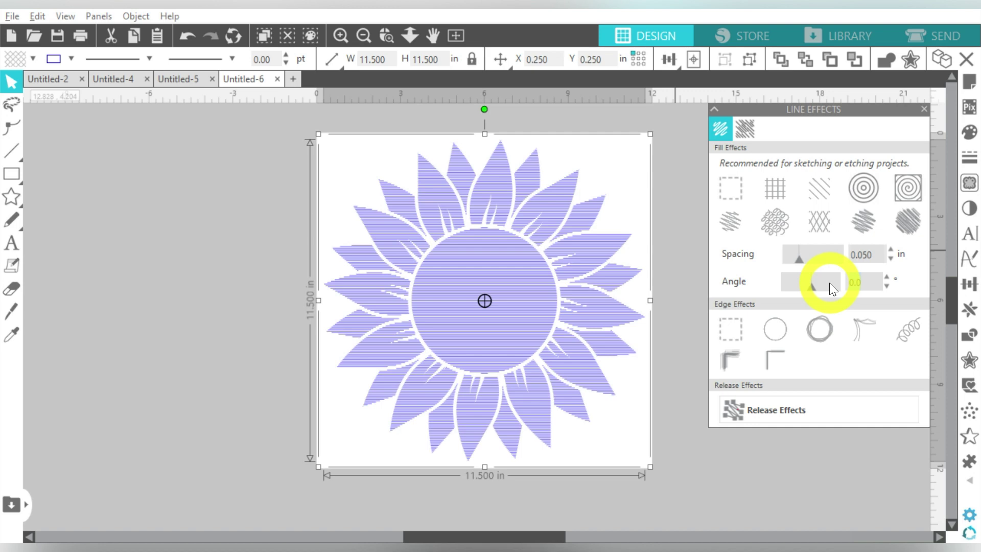
{"action": "left_click", "coordinate": [525, 274]}
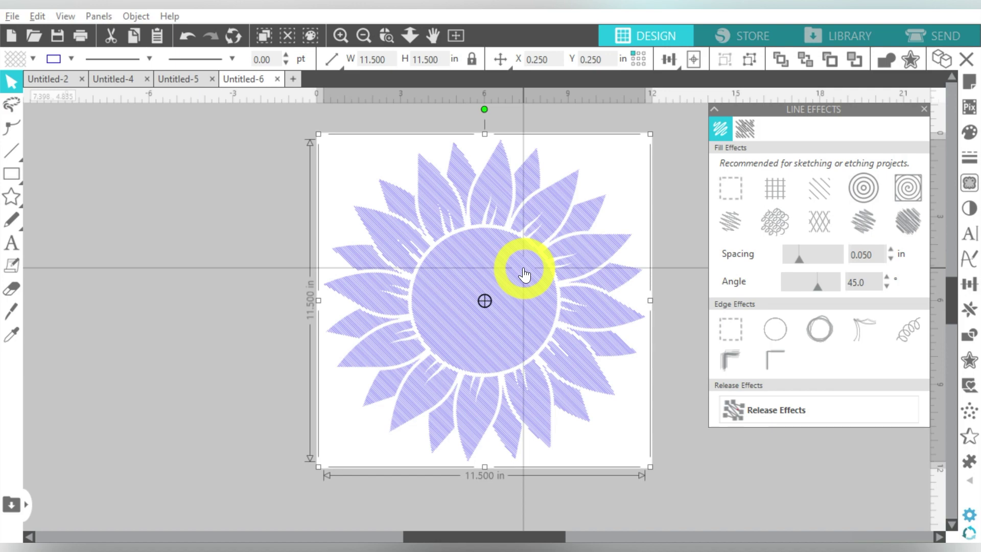
- Duplicate the sunflower, give the copy a -45° fill angle, and centre it over the original
{"action": "key", "text": "i"}
{"action": "key", "text": "ctrl+d"}
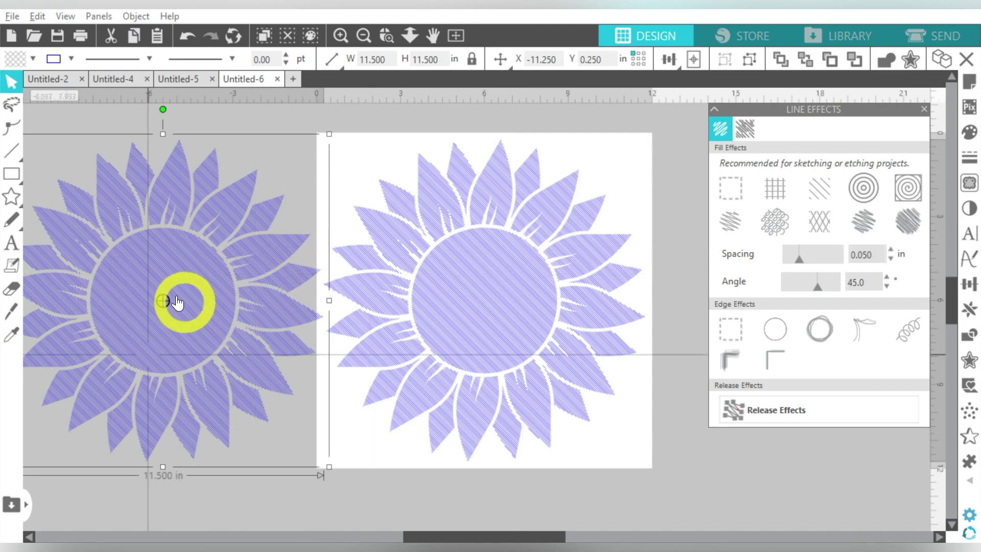
{"action": "left_click_drag", "start_coordinate": [868, 284], "coordinate": [832, 283]}
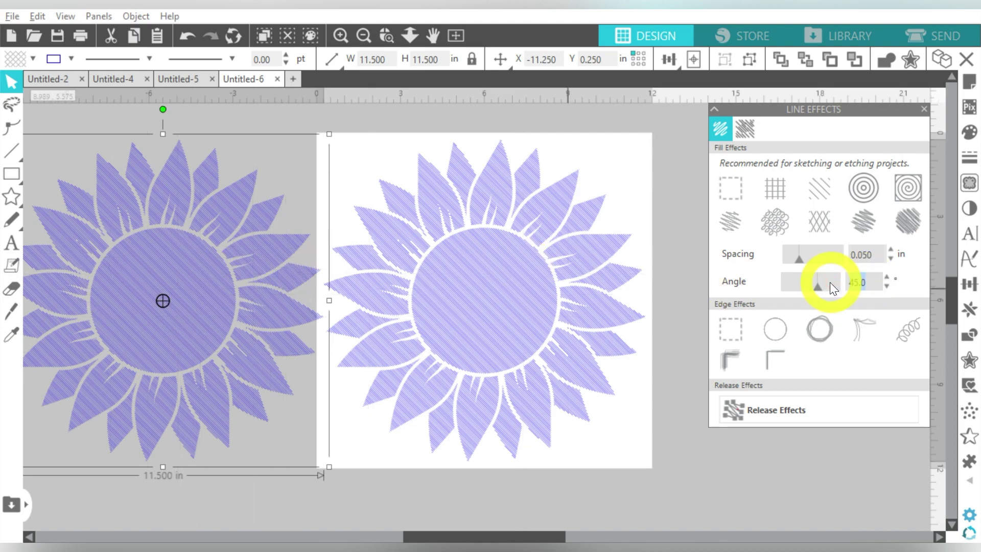
{"action": "type", "text": "-45"}
{"action": "key", "text": "Return"}
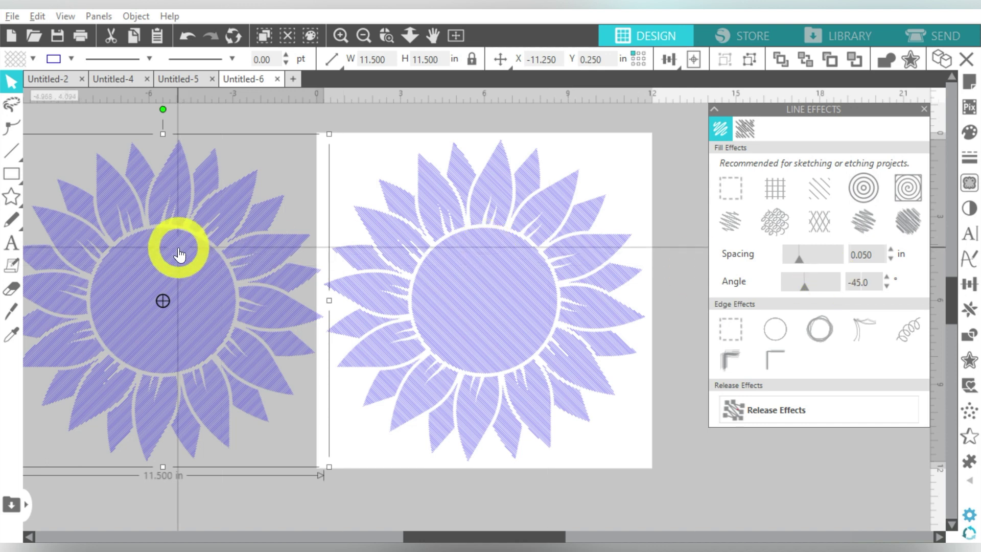
{"action": "left_click", "coordinate": [694, 61]}
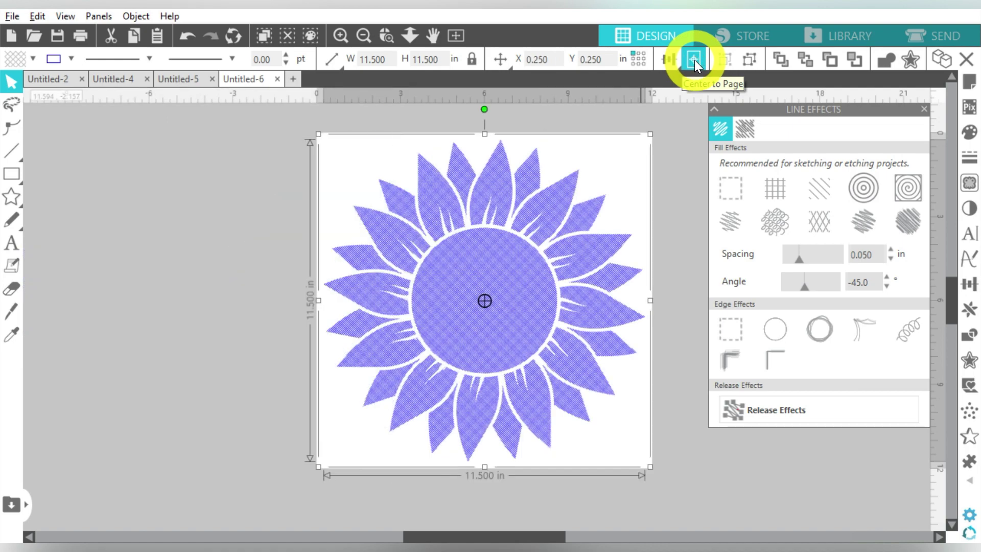
{"action": "left_click", "coordinate": [341, 36]}
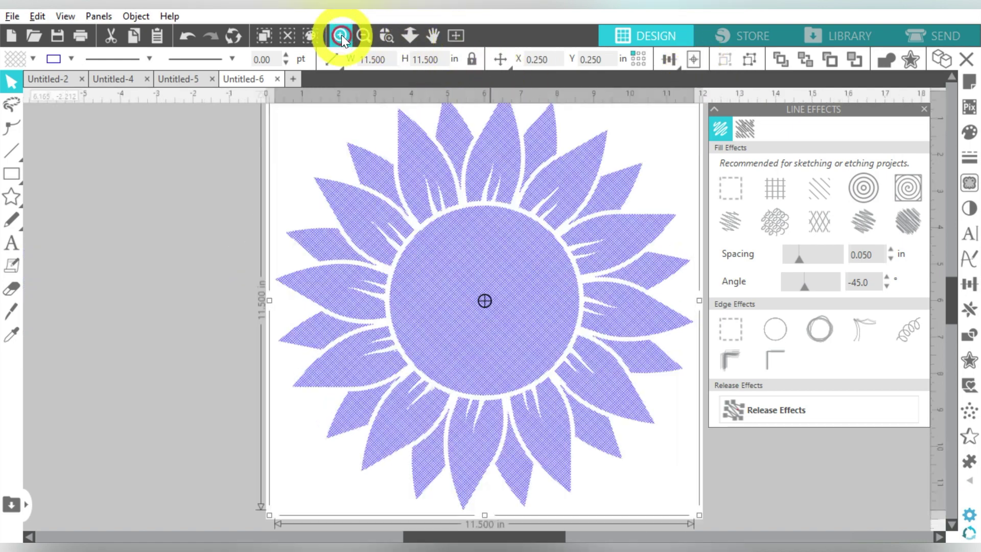
{"action": "left_click", "coordinate": [340, 34]}
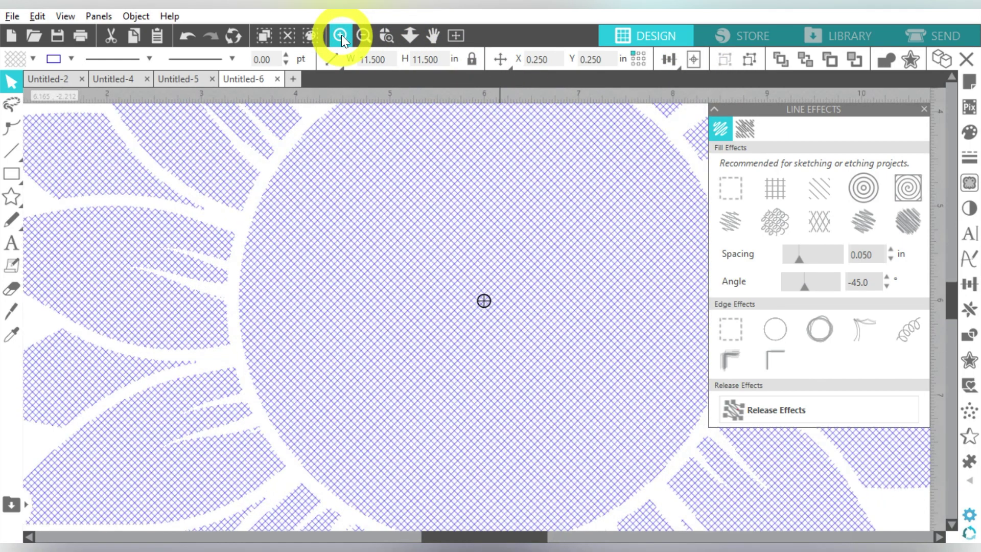
{"action": "left_click", "coordinate": [774, 220]}
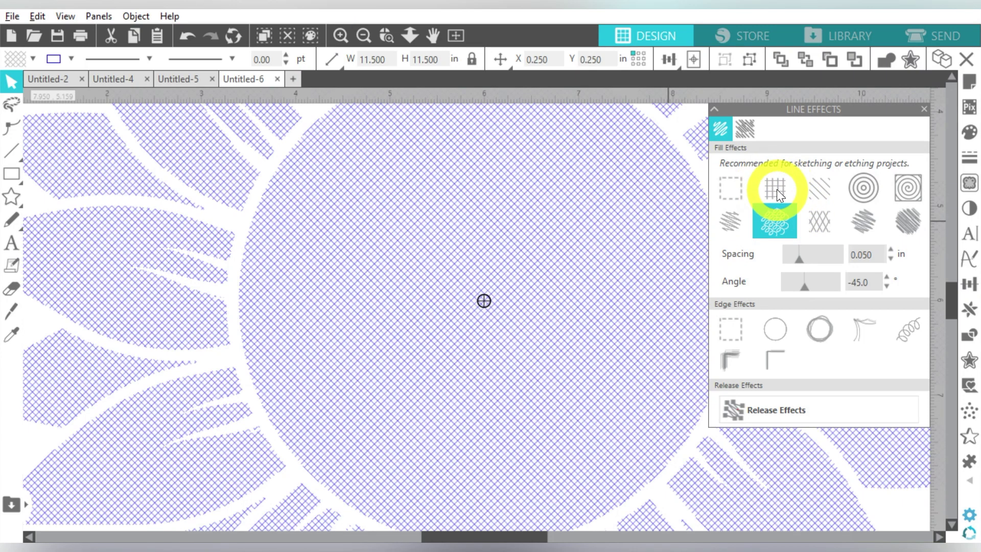
{"action": "left_click", "coordinate": [775, 187]}
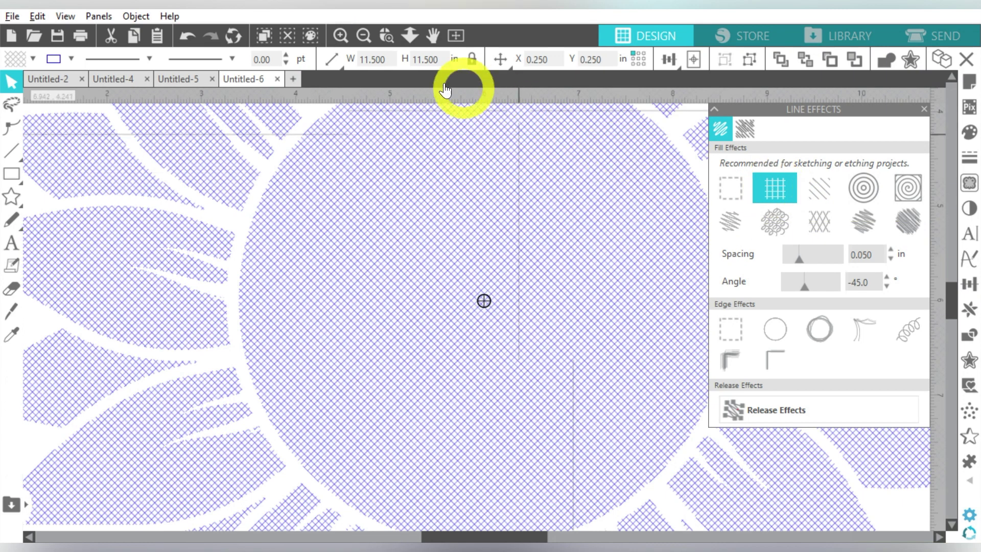
{"action": "left_click", "coordinate": [361, 35]}
{"action": "left_click", "coordinate": [361, 34]}
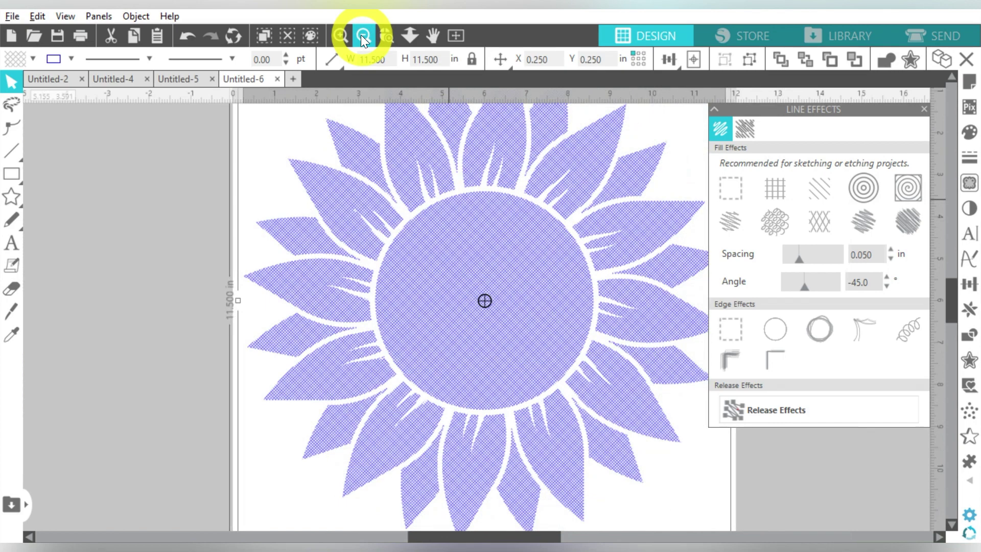
{"action": "left_click", "coordinate": [361, 35]}
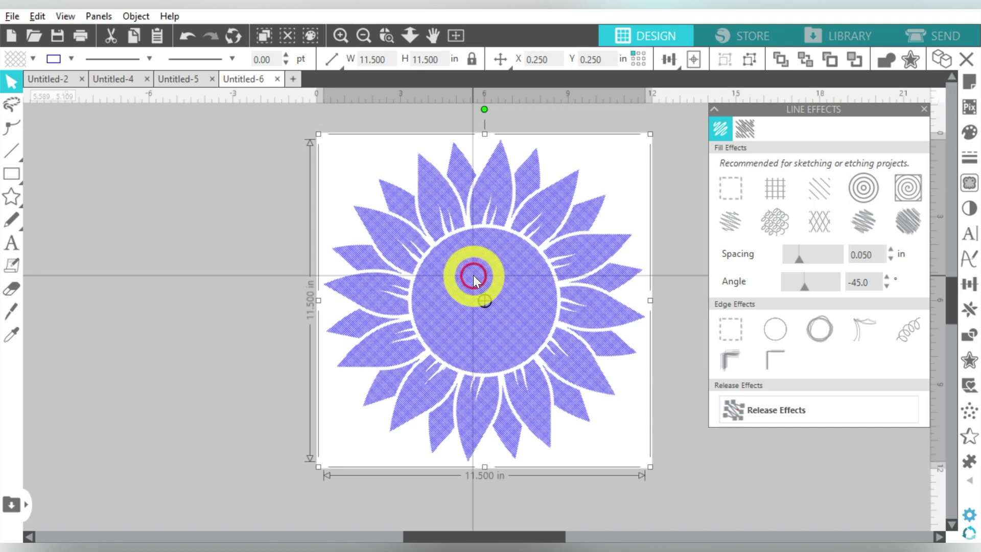
- Duplicate the sunflower, set the copy's fill to No Effect, centre it on the page, and zoom in
{"action": "key", "text": "ctrl+d"}
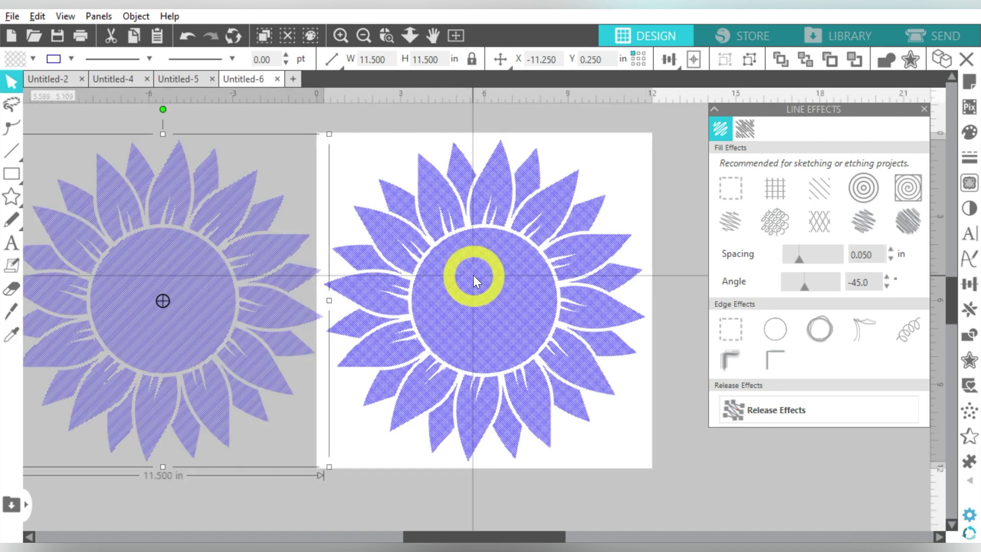
{"action": "left_click", "coordinate": [733, 181]}
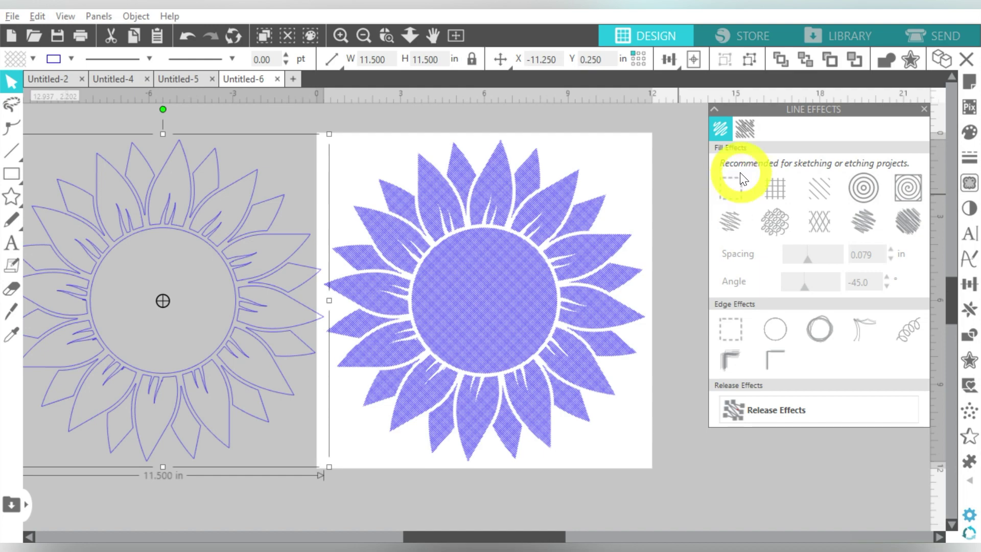
{"action": "left_click", "coordinate": [693, 59]}
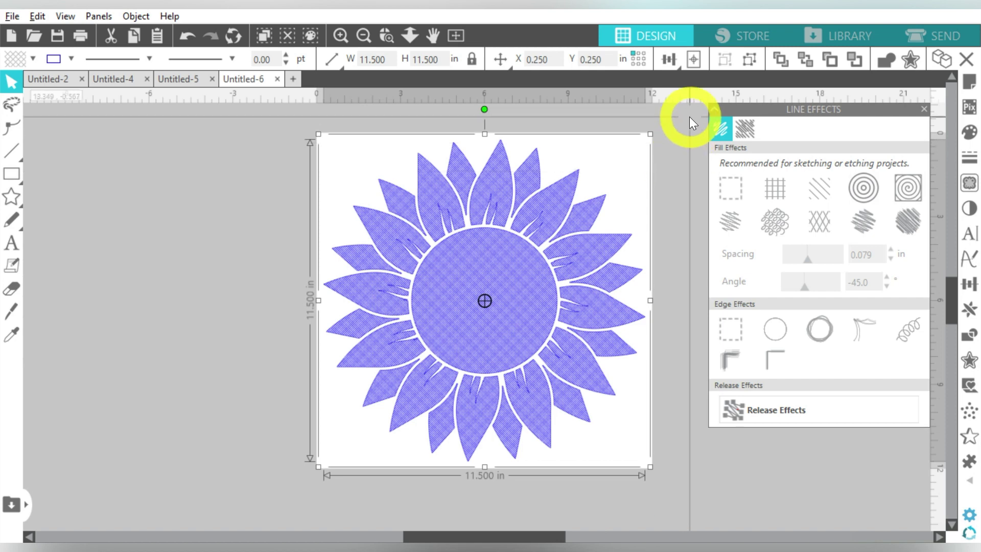
{"action": "left_click", "coordinate": [336, 39]}
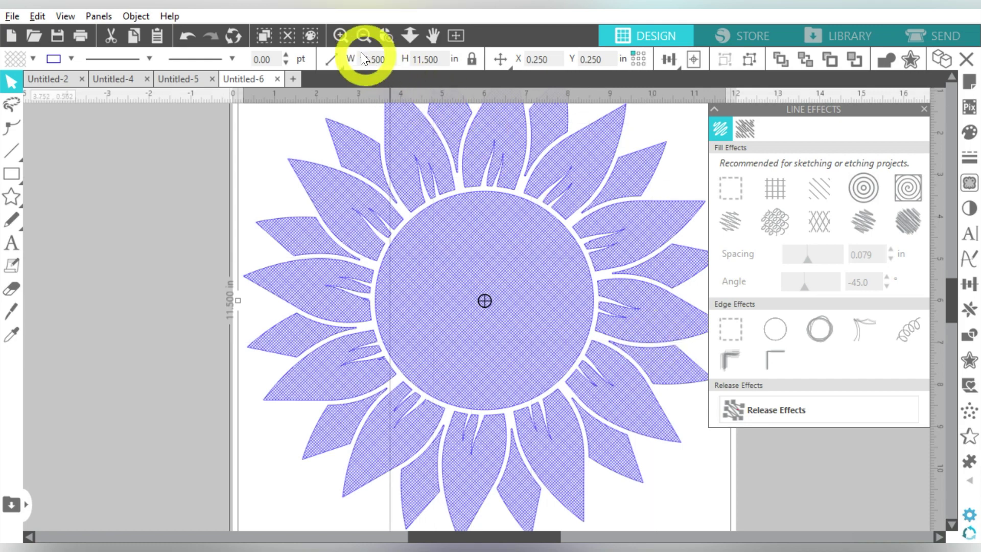
- Drag the stacked sunflower copies off the page, leaving one hatched copy centred on the page
{"action": "left_click", "coordinate": [363, 35]}
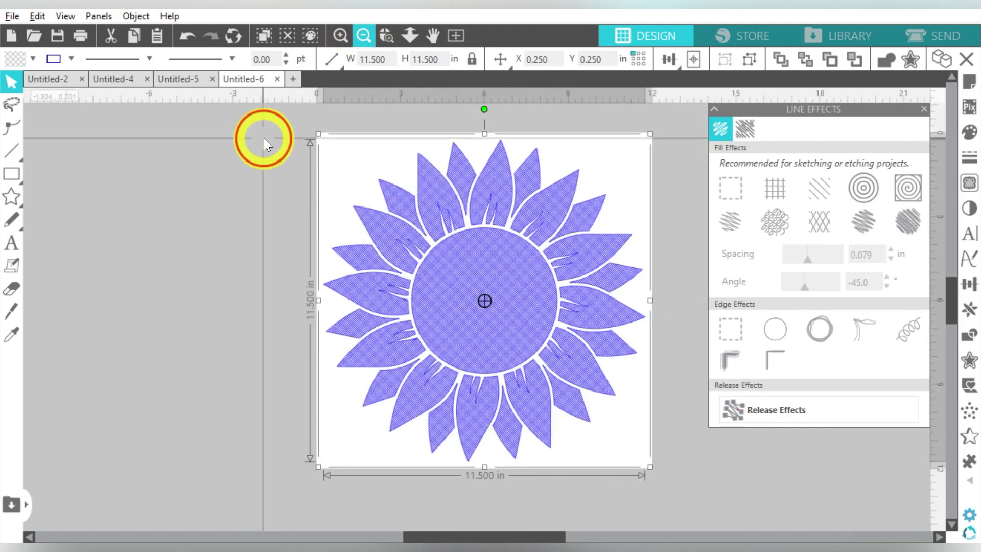
{"action": "left_click", "coordinate": [264, 138]}
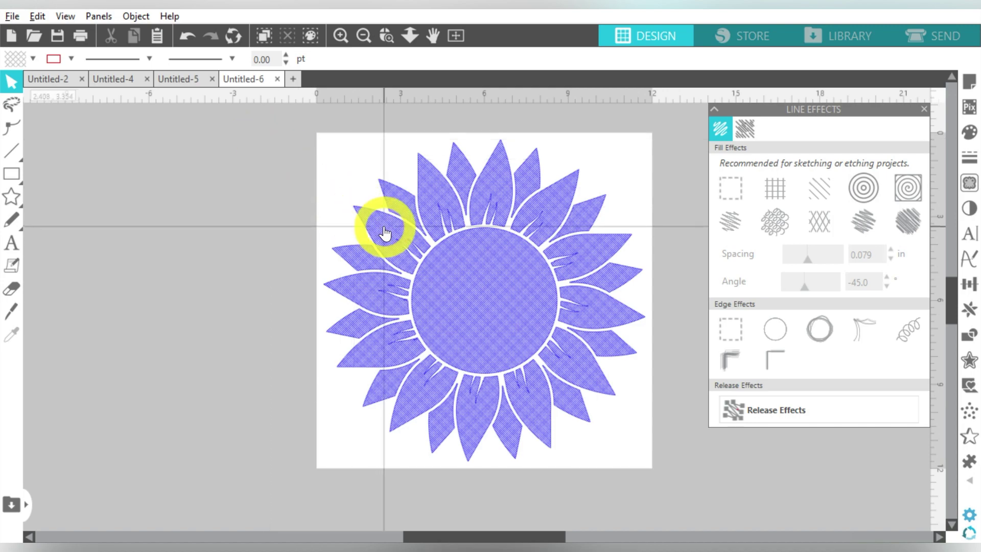
{"action": "left_click_drag", "start_coordinate": [376, 223], "coordinate": [220, 233]}
{"action": "left_click_drag", "start_coordinate": [486, 193], "coordinate": [657, 181]}
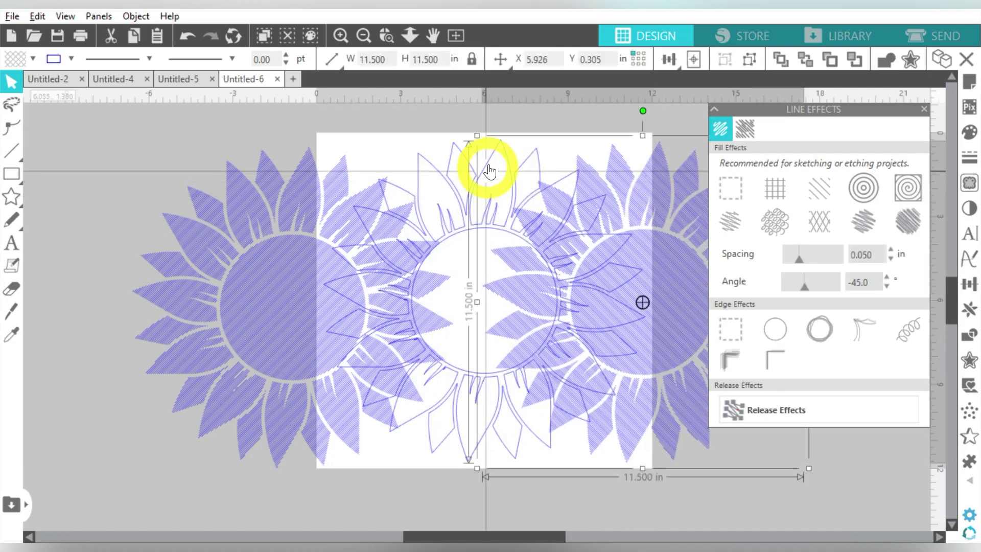
{"action": "left_click_drag", "start_coordinate": [484, 163], "coordinate": [214, 190]}
{"action": "left_click_drag", "start_coordinate": [388, 184], "coordinate": [202, 214]}
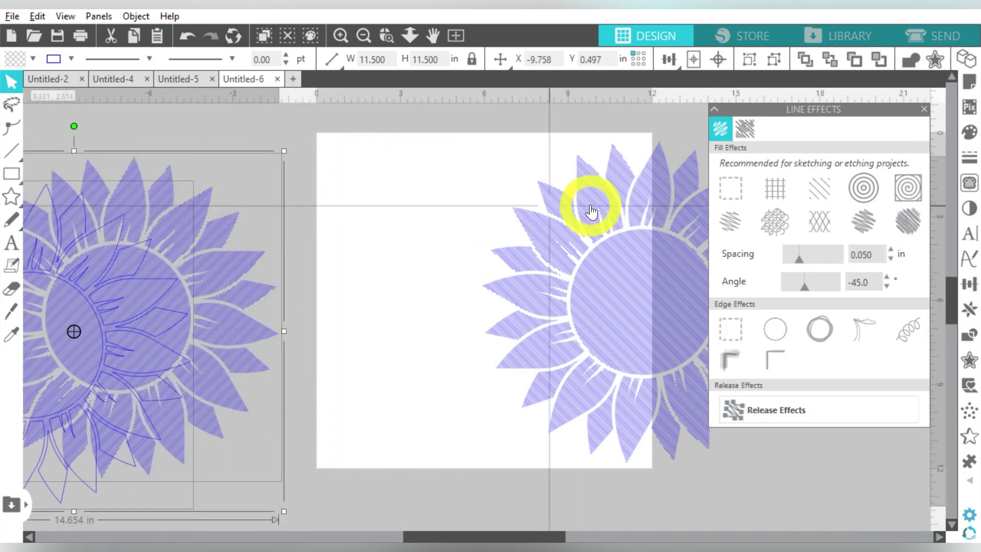
{"action": "left_click_drag", "start_coordinate": [587, 208], "coordinate": [439, 197]}
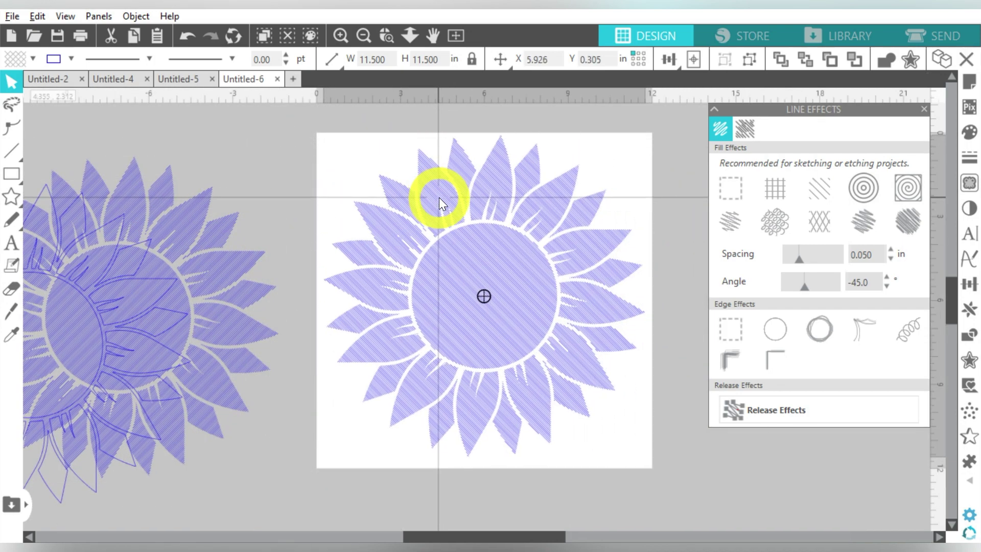
- Set the -45° hatched sunflower's height to 3 in and zoom in to inspect it
{"action": "double_click", "coordinate": [445, 62]}
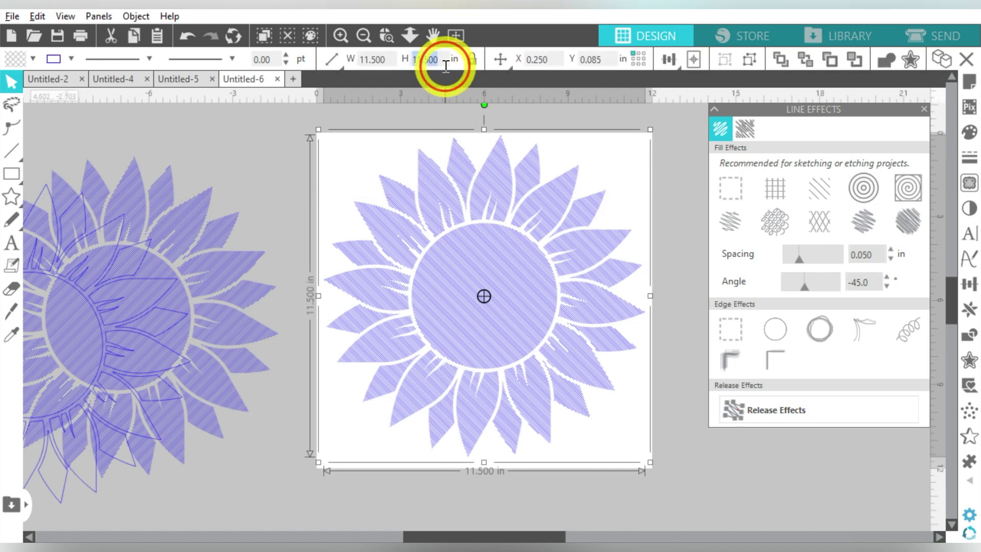
{"action": "type", "text": "3"}
{"action": "key", "text": "Return"}
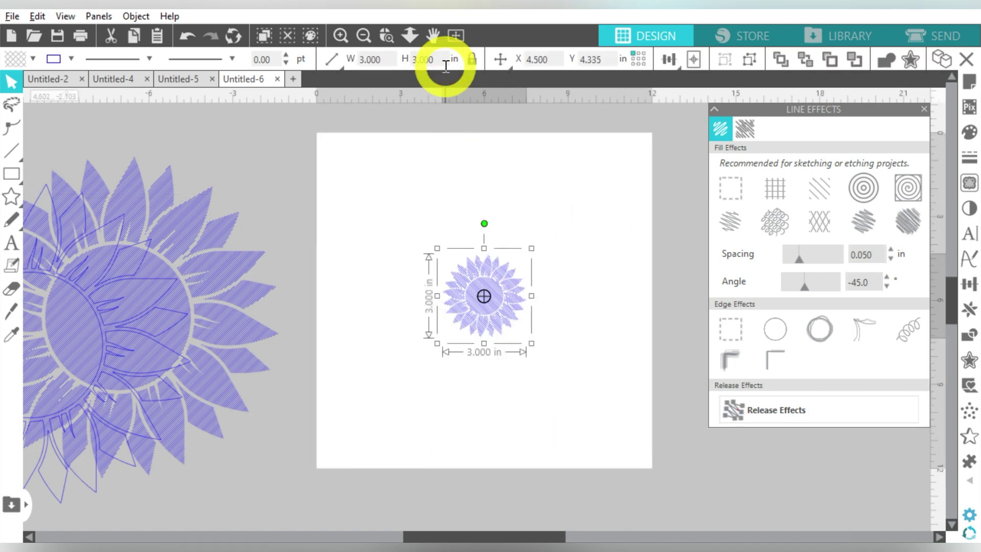
{"action": "left_click", "coordinate": [345, 35]}
{"action": "left_click", "coordinate": [341, 34]}
{"action": "left_click", "coordinate": [341, 35]}
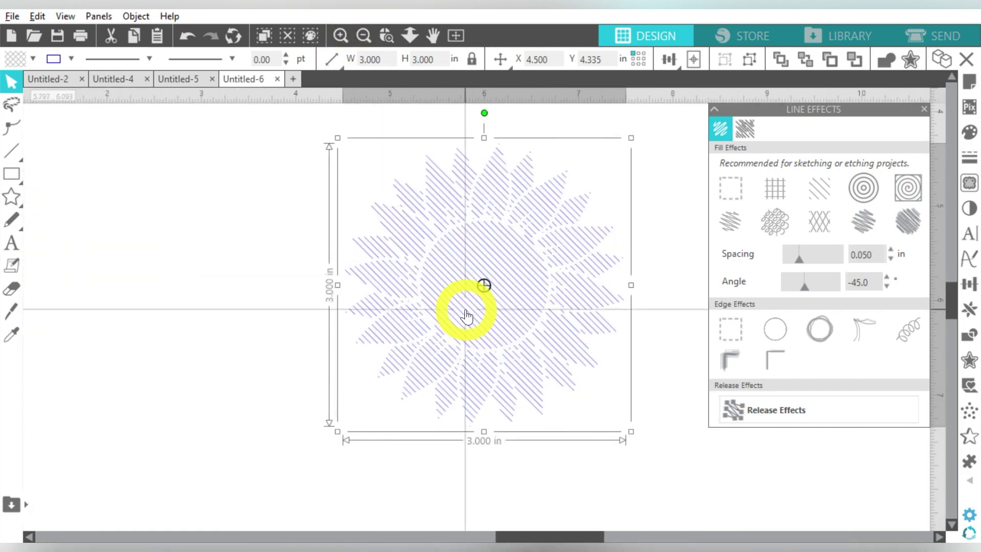
- Set the sunflower's width to 11.5 in, making it 11.500 x 11.500 in
{"action": "left_click", "coordinate": [364, 34]}
{"action": "left_click", "coordinate": [365, 34]}
{"action": "left_click", "coordinate": [365, 35]}
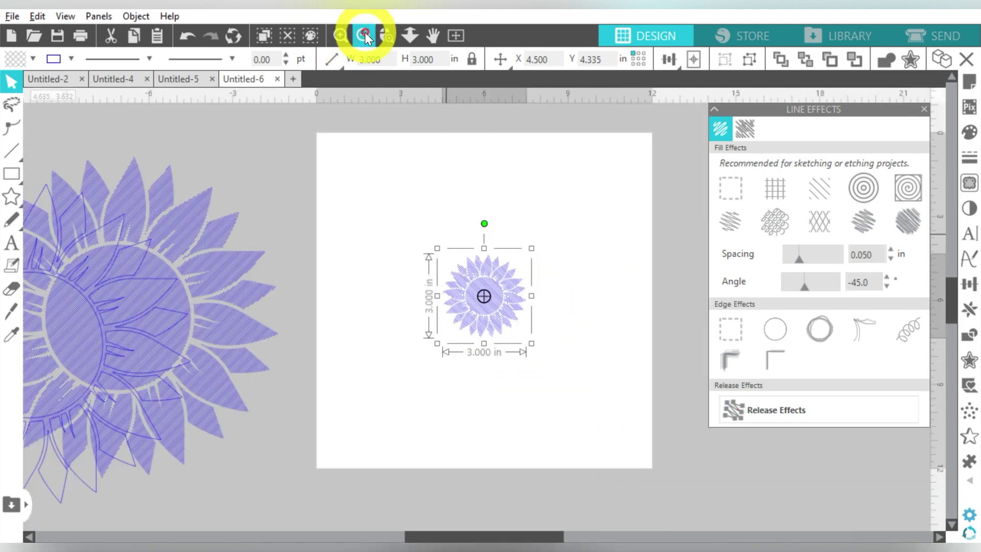
{"action": "left_click", "coordinate": [366, 34]}
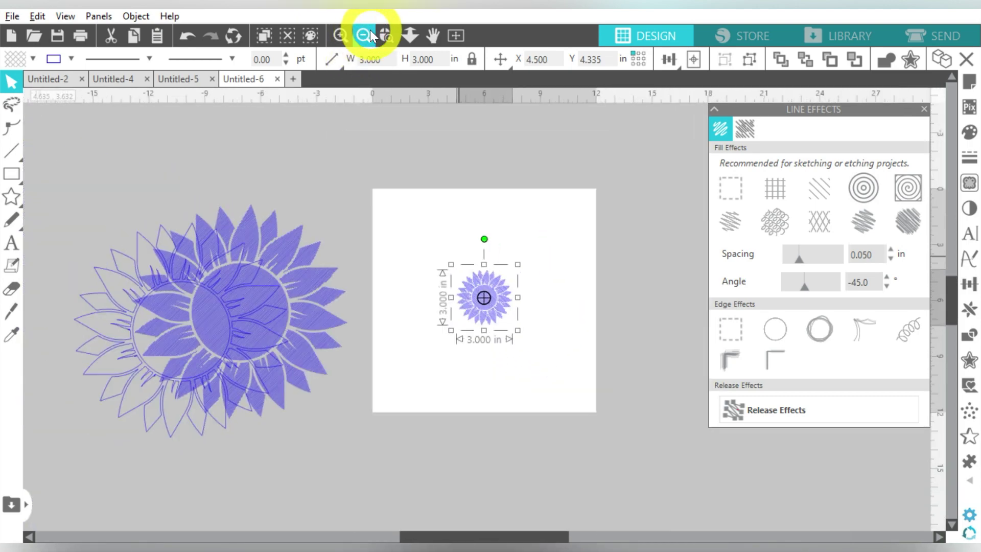
{"action": "left_click", "coordinate": [345, 31]}
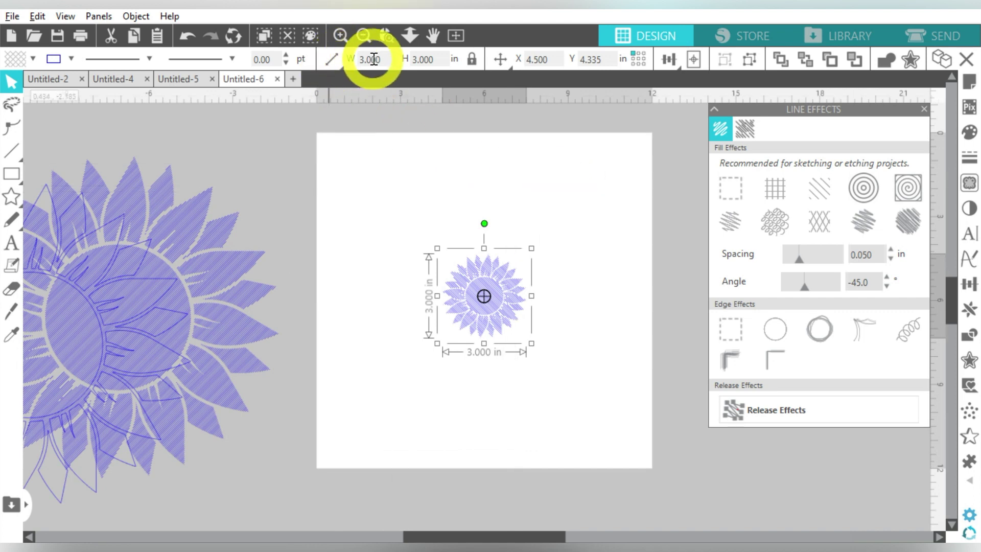
{"action": "left_click_drag", "start_coordinate": [382, 59], "coordinate": [352, 59]}
{"action": "type", "text": "11."}
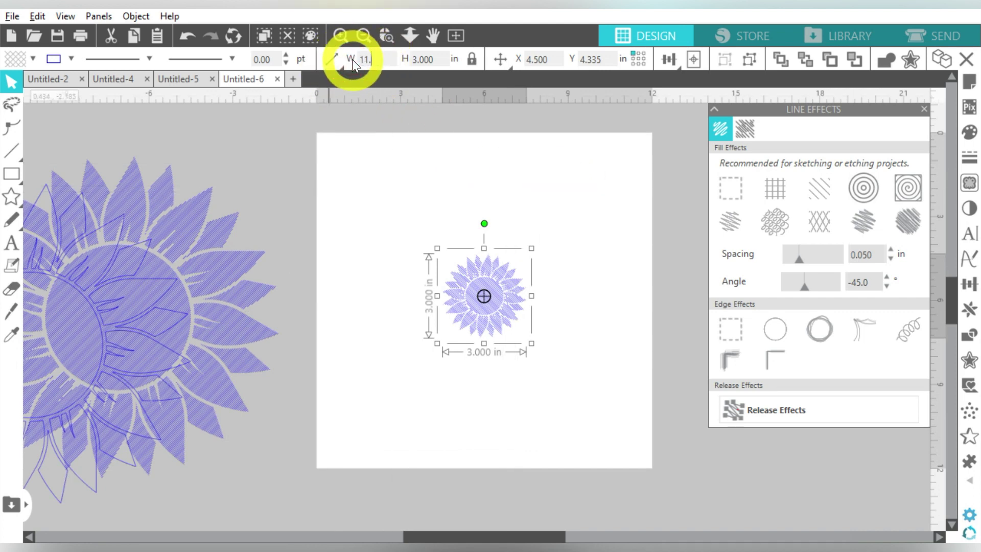
{"action": "type", "text": "5"}
{"action": "key", "text": "Return"}
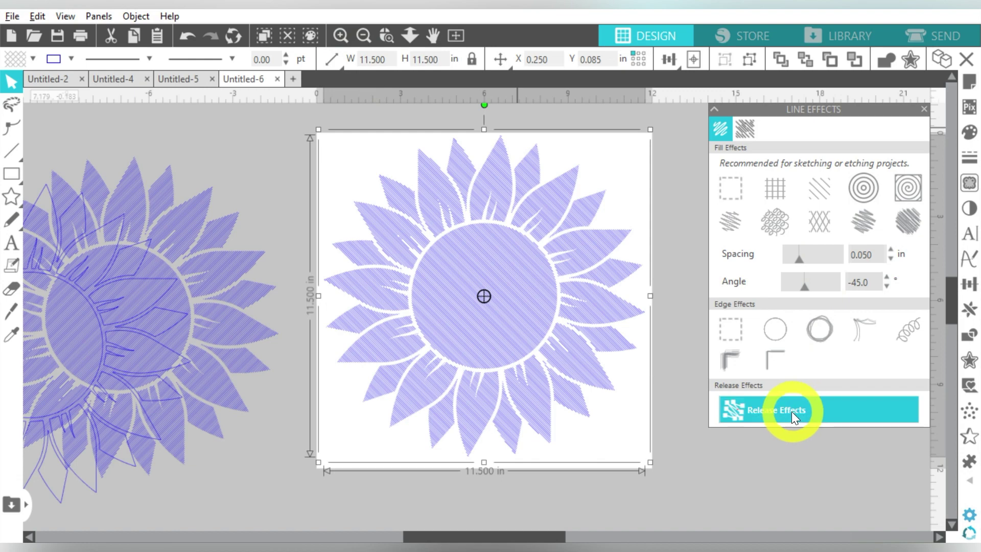
- Release the hatch effects and move the other hatched copy onto the page, centred
{"action": "left_click", "coordinate": [790, 412]}
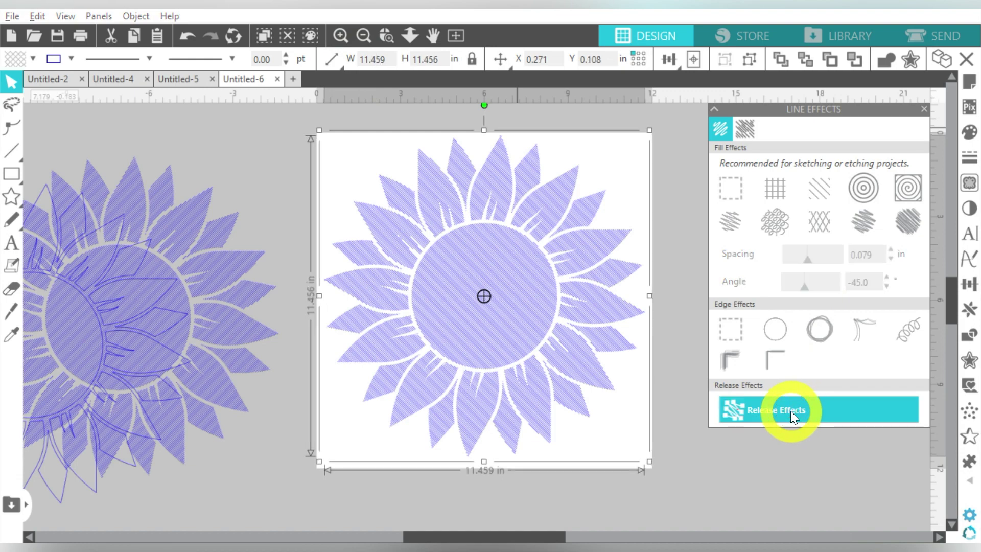
{"action": "left_click_drag", "start_coordinate": [140, 303], "coordinate": [241, 212]}
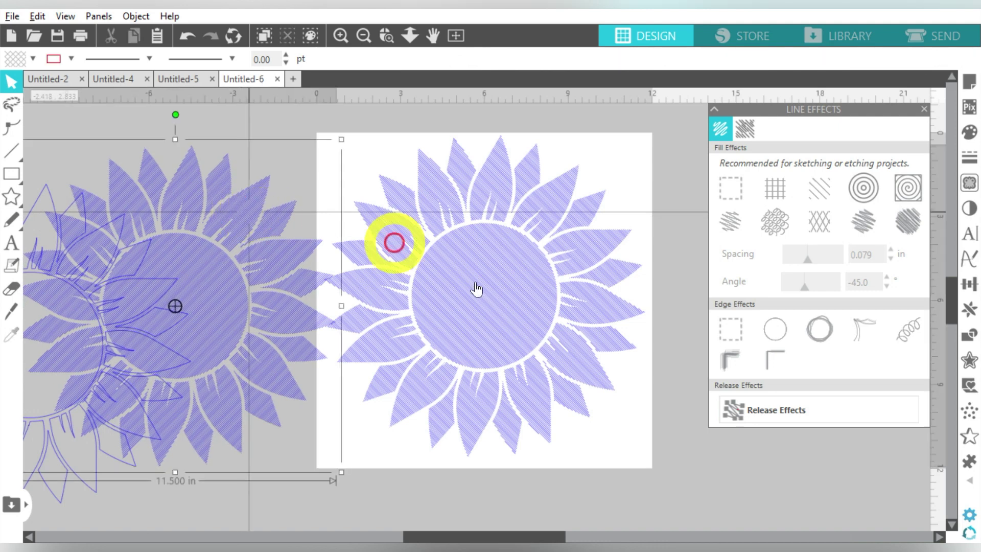
{"action": "left_click", "coordinate": [839, 412]}
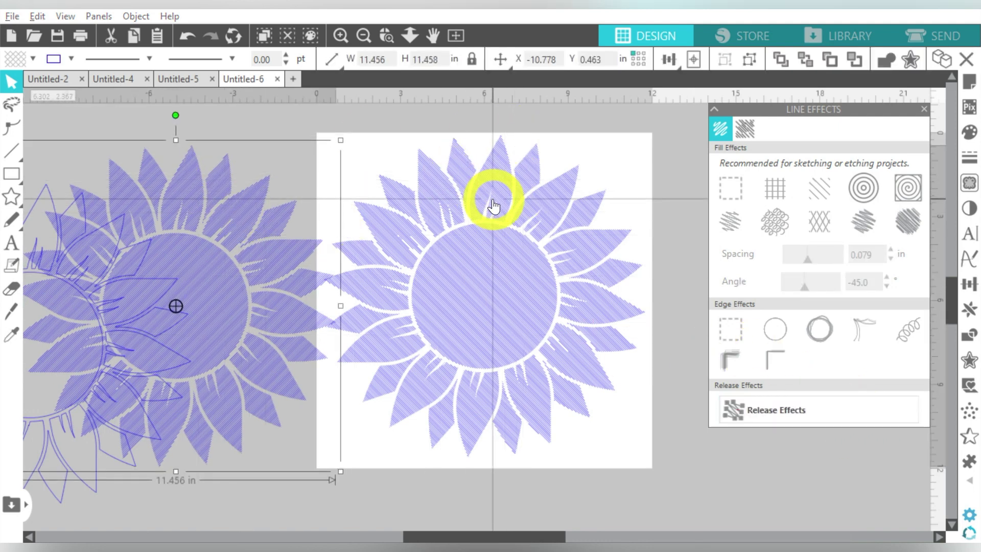
{"action": "left_click", "coordinate": [695, 60]}
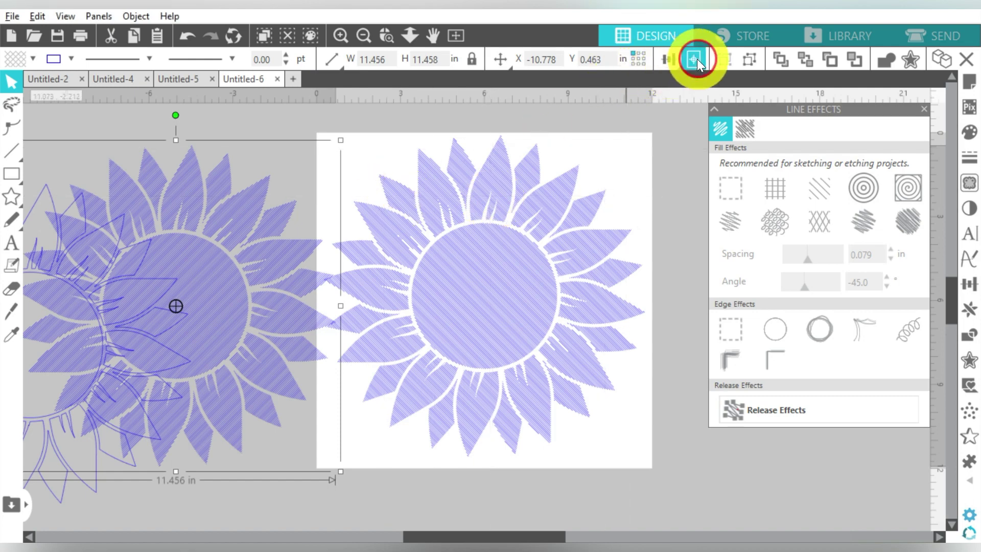
- Centre the outline on the page, then align all stacked layers centred on the page
{"action": "left_click", "coordinate": [142, 323]}
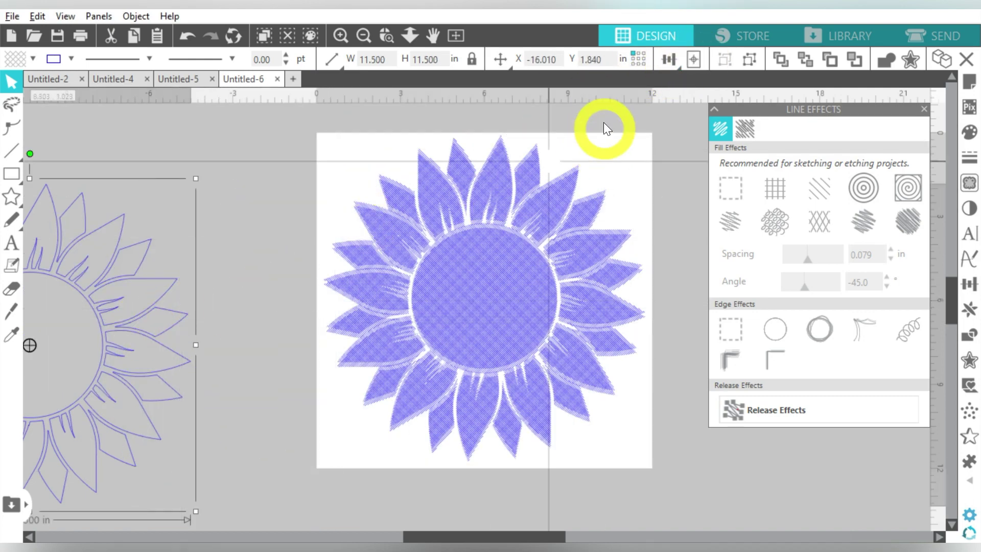
{"action": "left_click", "coordinate": [669, 59]}
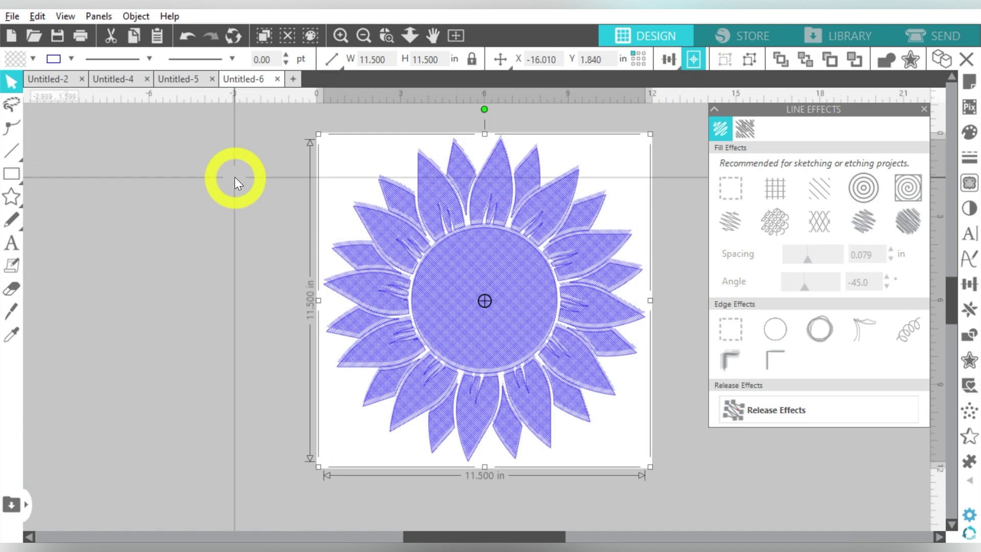
{"action": "left_click_drag", "start_coordinate": [236, 176], "coordinate": [484, 317]}
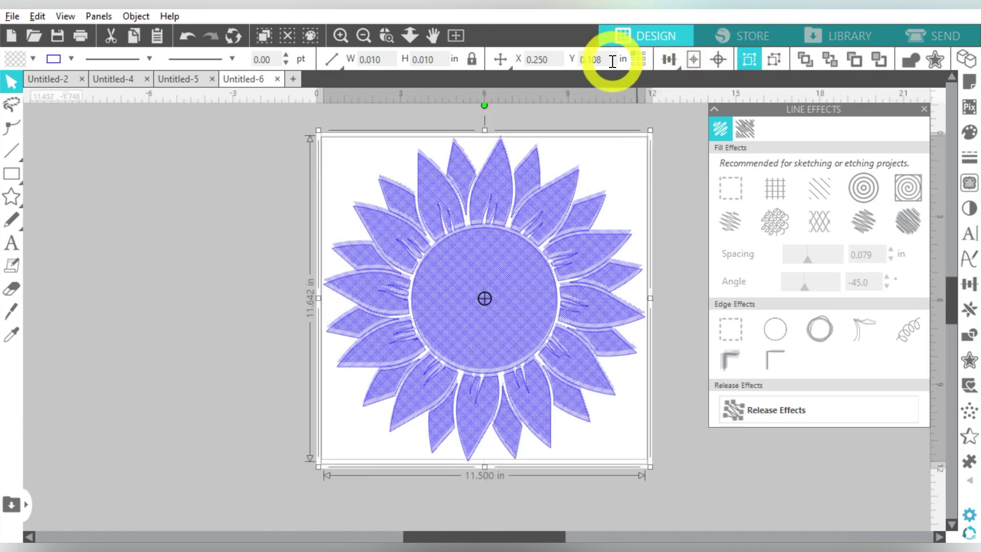
{"action": "left_click", "coordinate": [724, 61]}
{"action": "left_click", "coordinate": [694, 60]}
{"action": "left_click", "coordinate": [692, 158]}
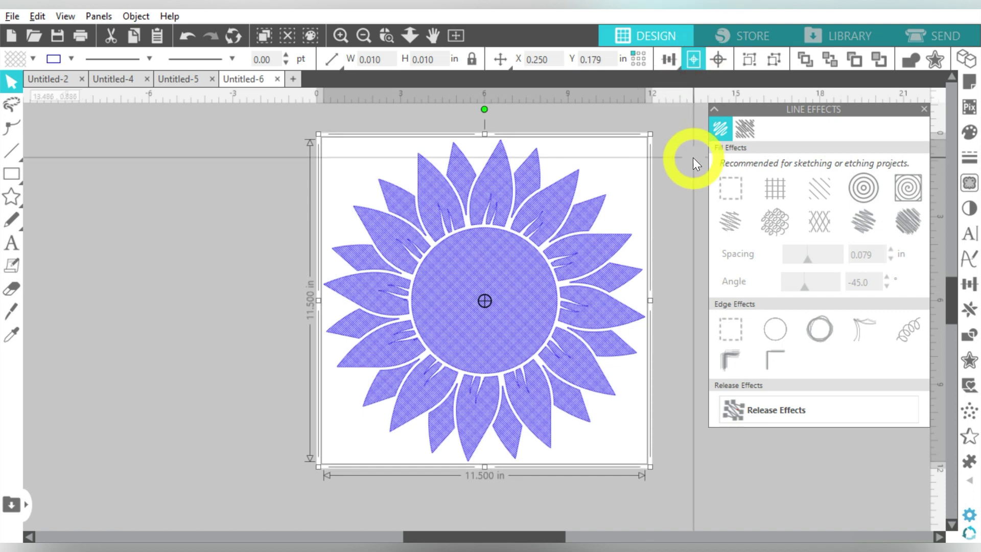
{"action": "left_click", "coordinate": [401, 291]}
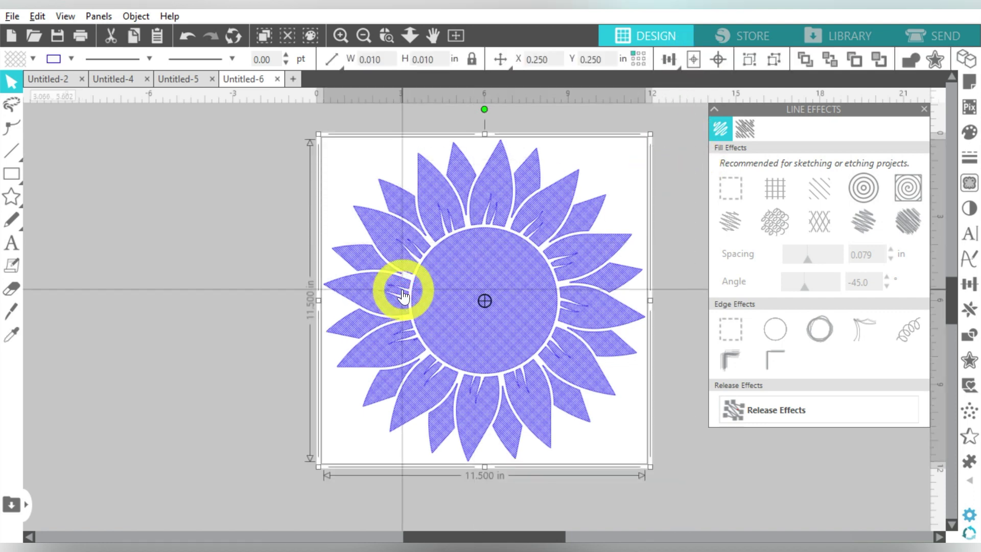
- Select all sunflower layers, set the width to 3 in, and zoom in to check the crosshatching
{"action": "key", "text": "i"}
{"action": "left_click", "coordinate": [392, 60]}
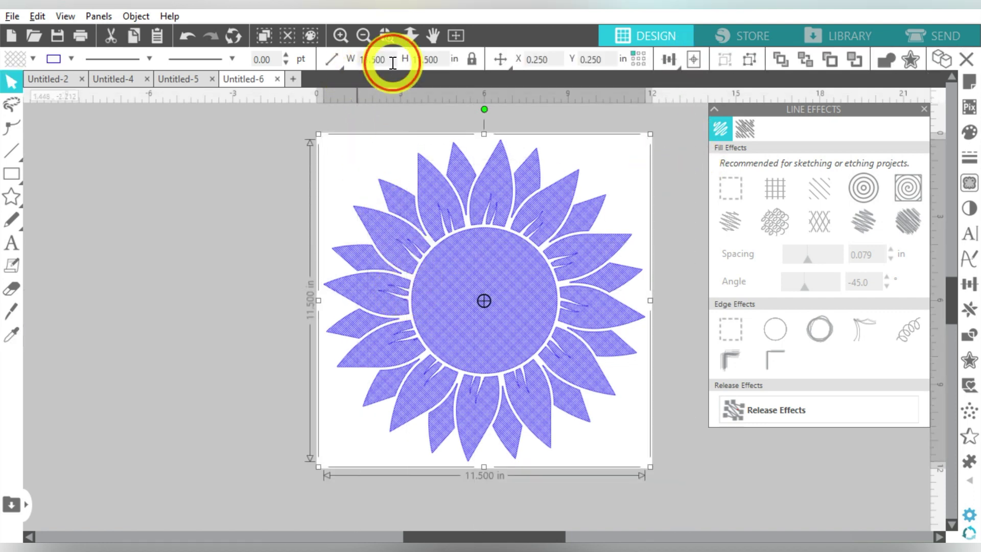
{"action": "type", "text": "3"}
{"action": "key", "text": "Return"}
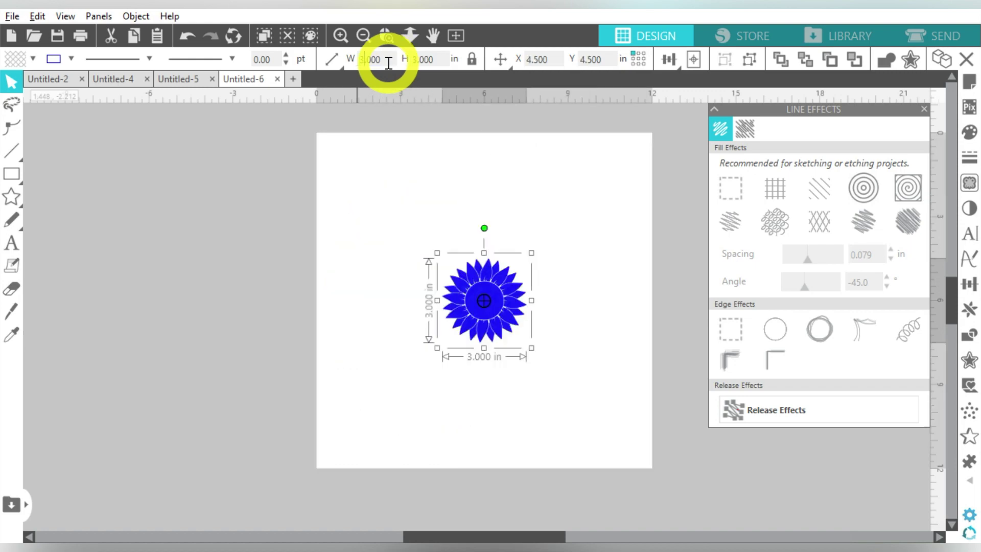
{"action": "left_click", "coordinate": [342, 38]}
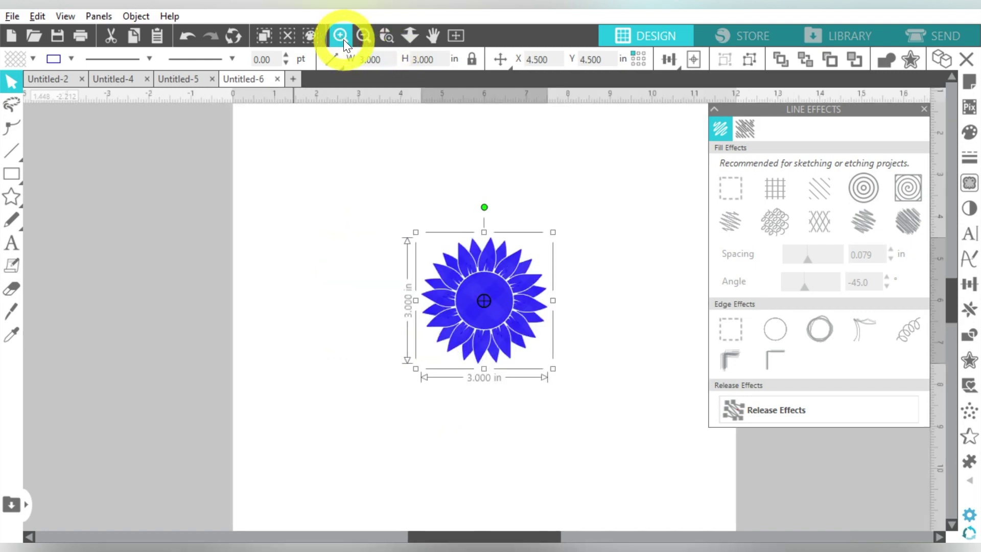
{"action": "left_click", "coordinate": [341, 37]}
{"action": "left_click", "coordinate": [341, 37]}
{"action": "left_click", "coordinate": [341, 37]}
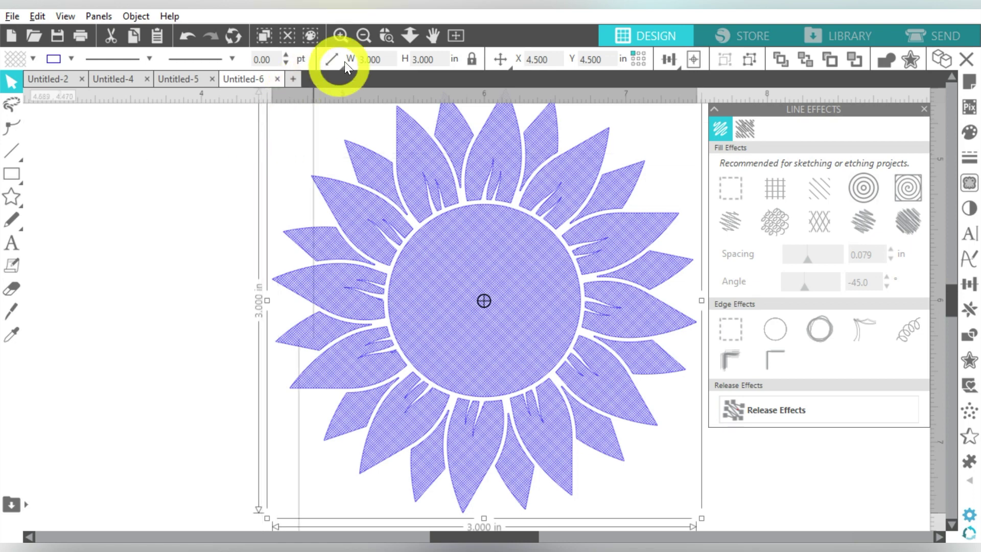
{"action": "left_click", "coordinate": [366, 34]}
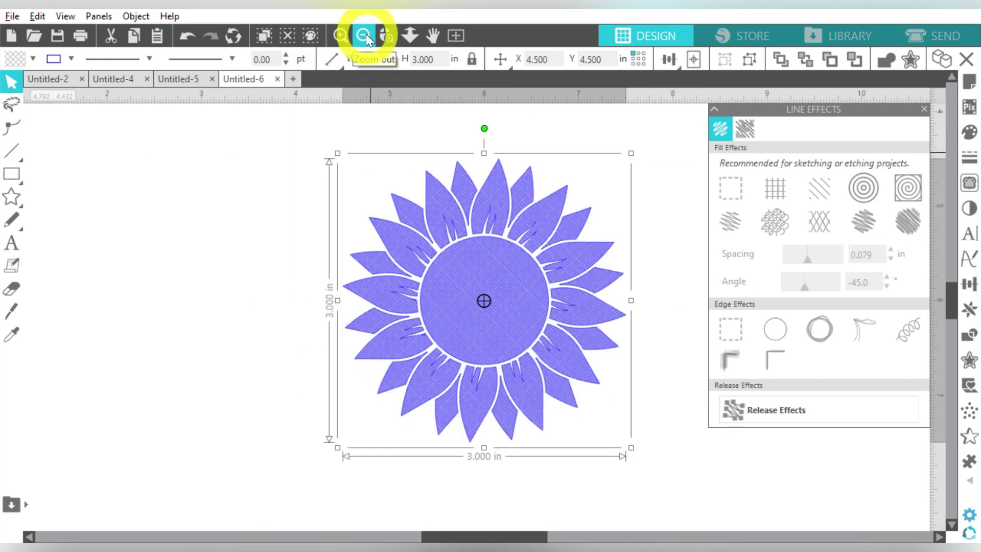
{"action": "left_click", "coordinate": [276, 150]}
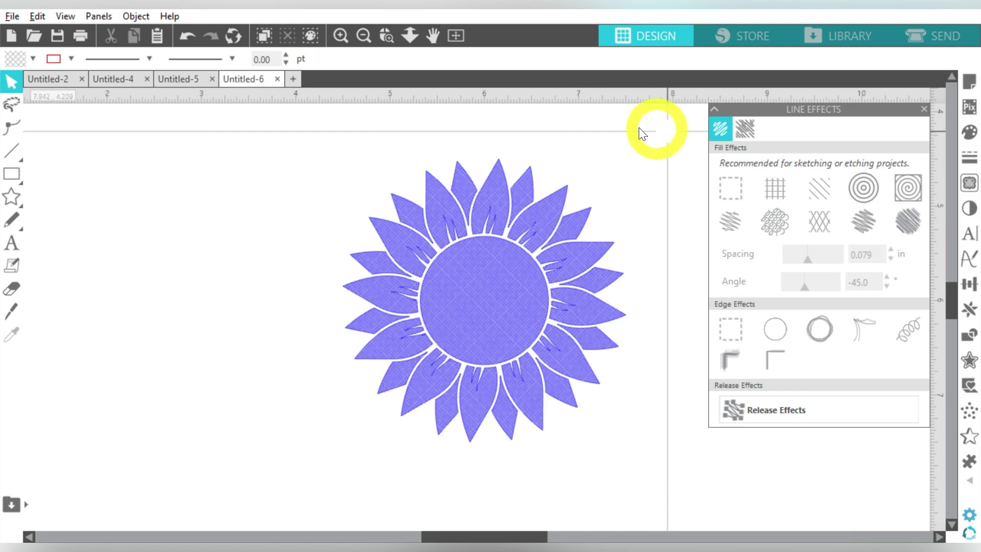
- Select the whole crosshatched sunflower and set its height to 12 in, making it 12.000 x 12.000 in
{"action": "left_click", "coordinate": [367, 34]}
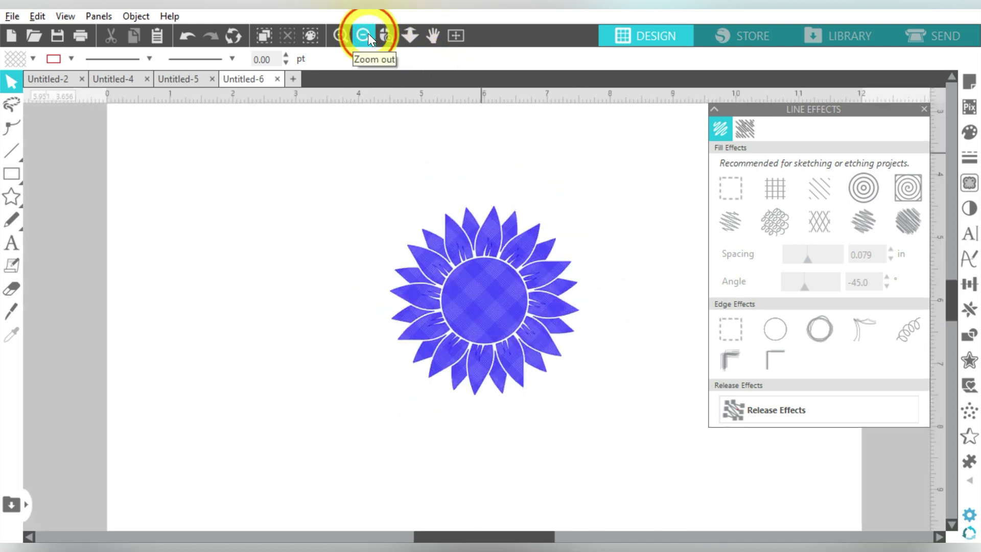
{"action": "left_click", "coordinate": [368, 34]}
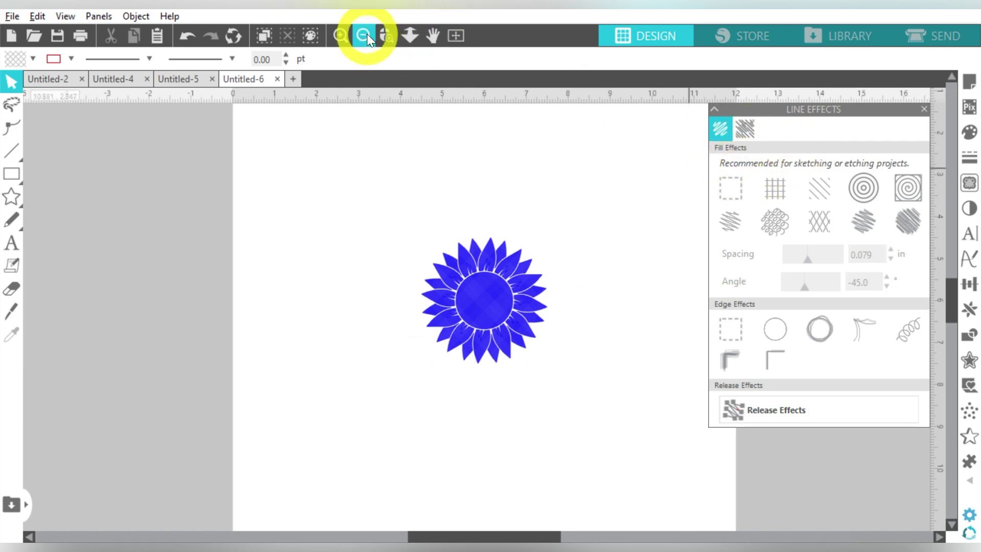
{"action": "left_click", "coordinate": [367, 34]}
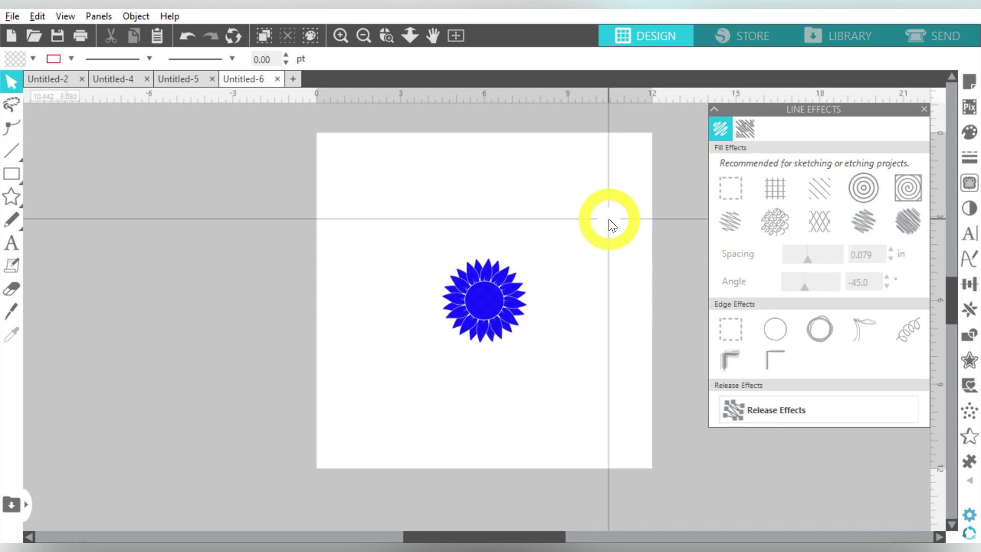
{"action": "left_click_drag", "start_coordinate": [609, 221], "coordinate": [395, 333]}
{"action": "left_click", "coordinate": [427, 58]}
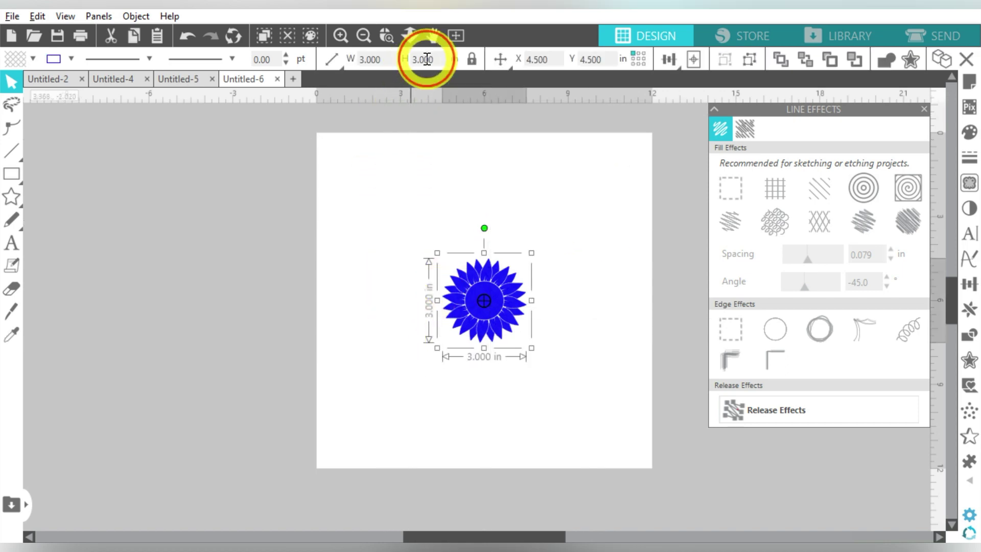
{"action": "double_click", "coordinate": [427, 59]}
{"action": "type", "text": "12"}
{"action": "key", "text": "Return"}
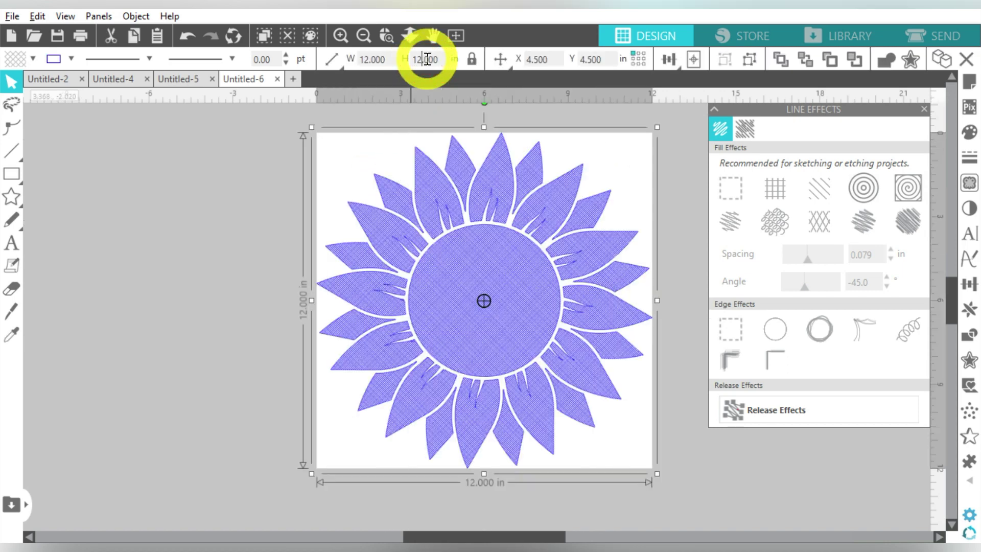
{"action": "left_click", "coordinate": [286, 151]}
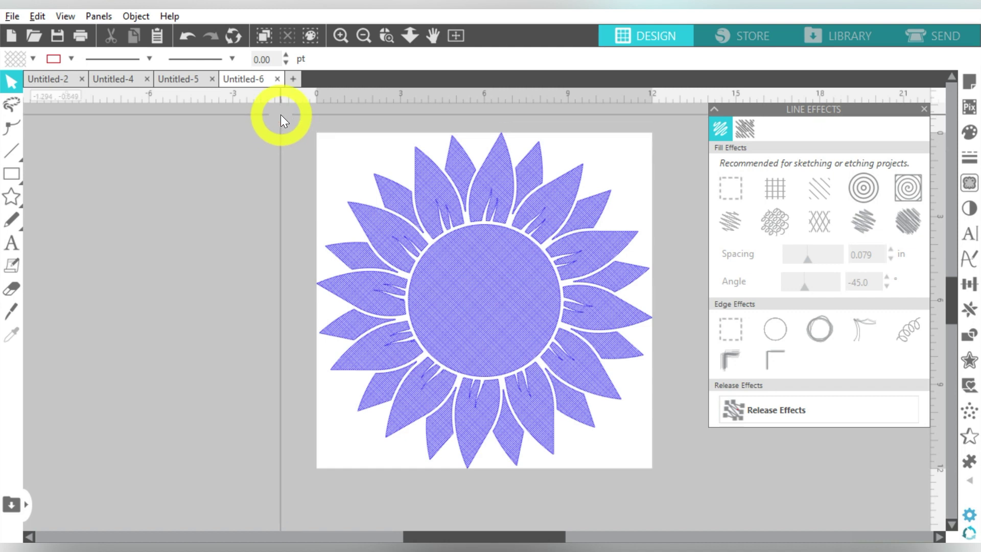